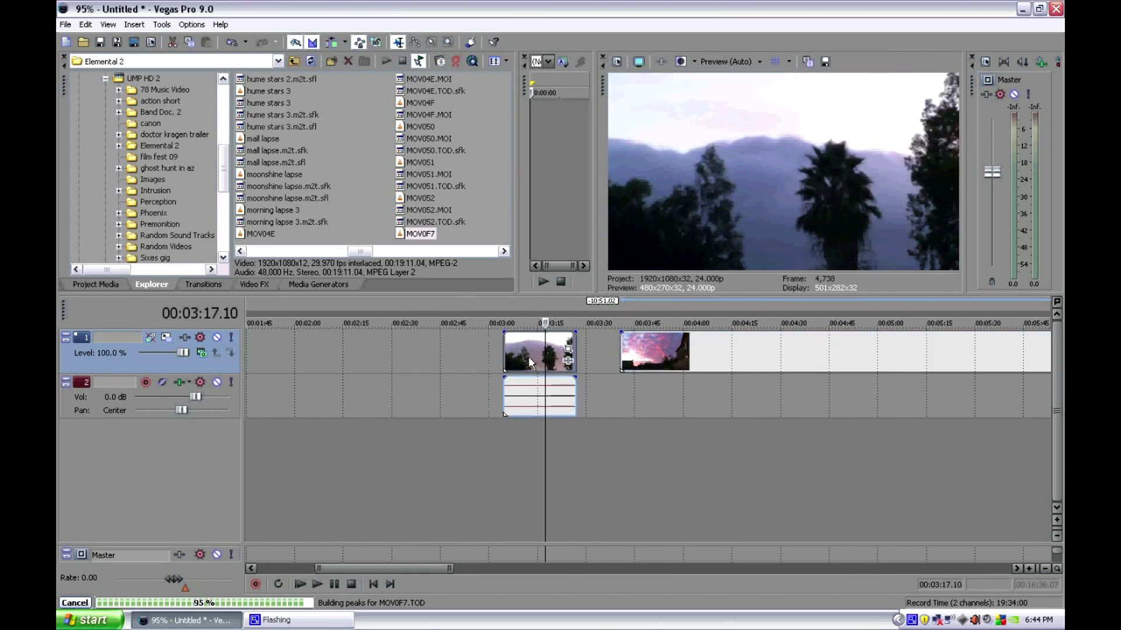
Nudge the short clip slightly earlier and preview it from 00:02:49.23
left_click_drag(530, 364, 452, 354)
left_click(464, 445)
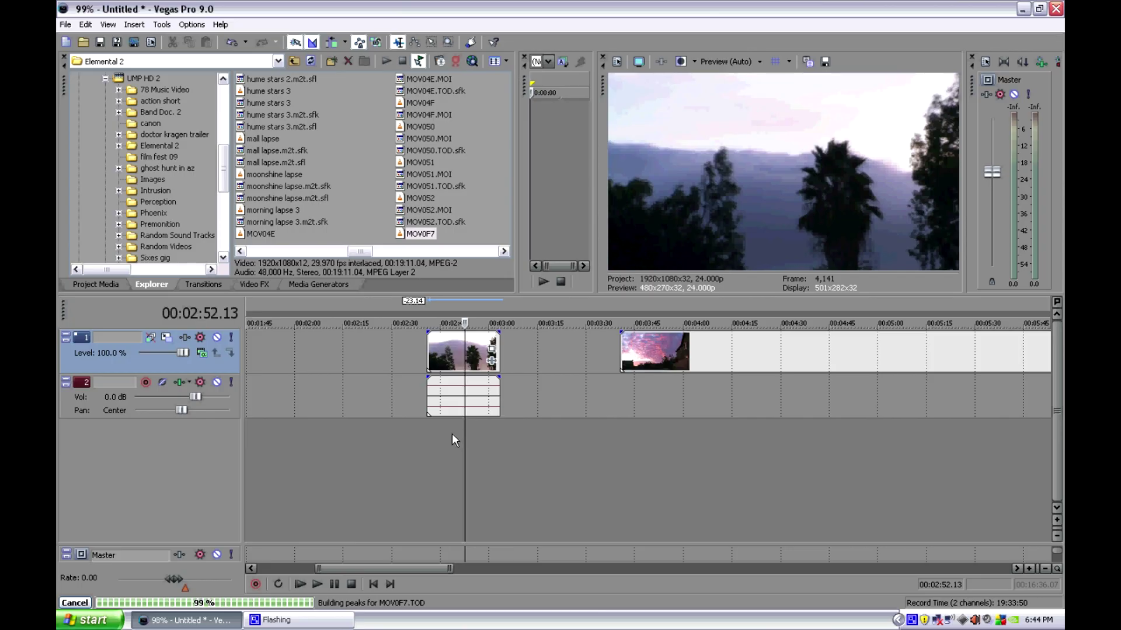
left_click(442, 442)
left_click(456, 440)
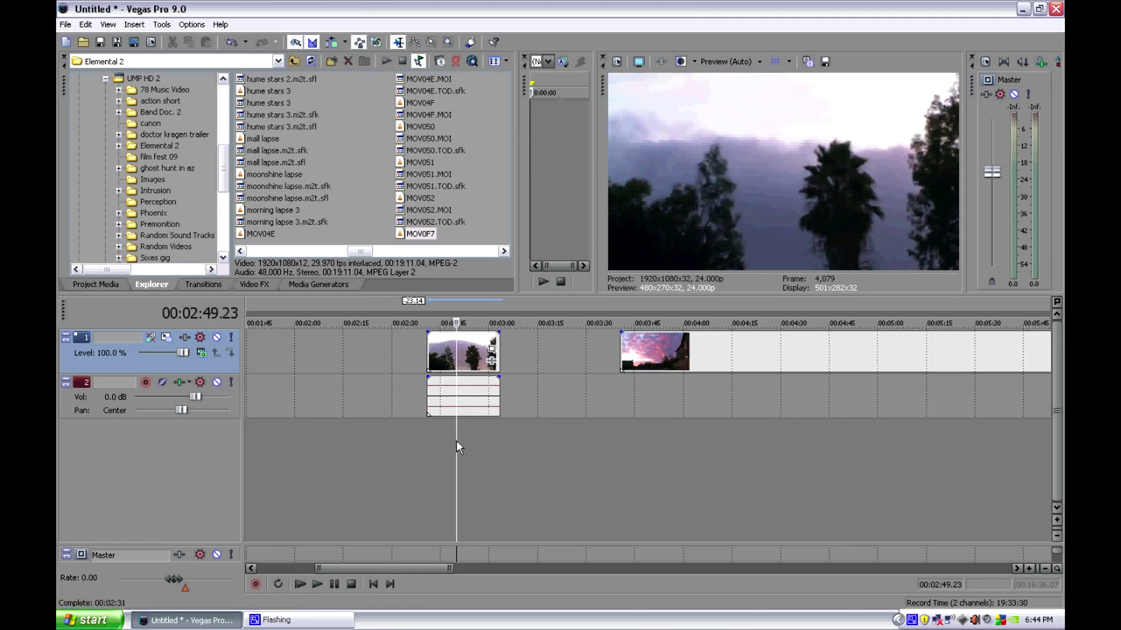
key("space")
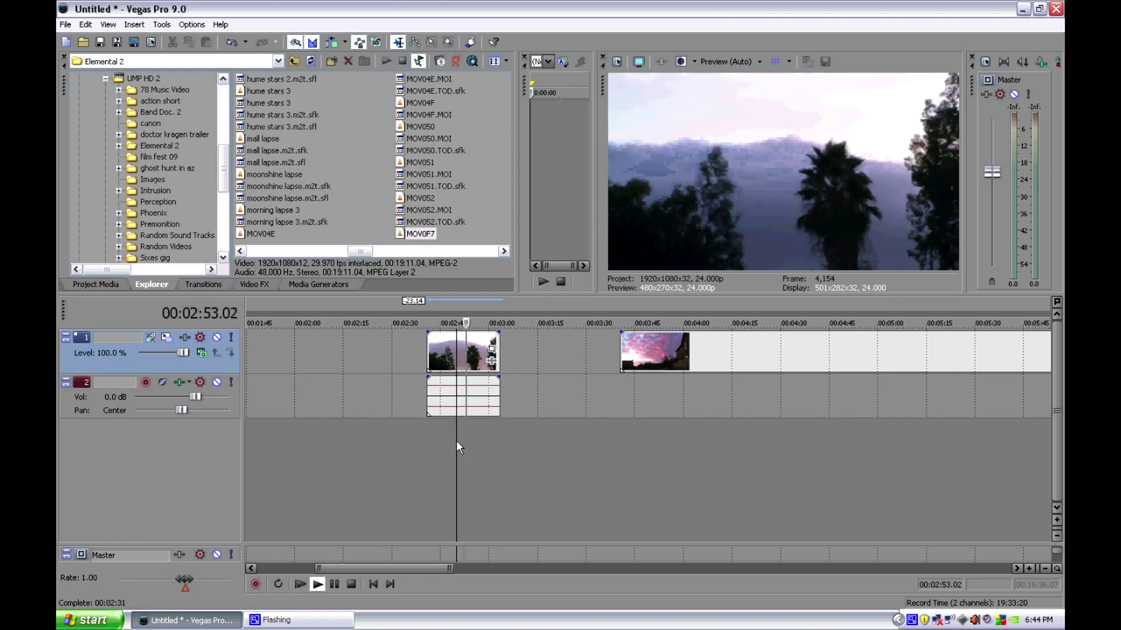
key("space")
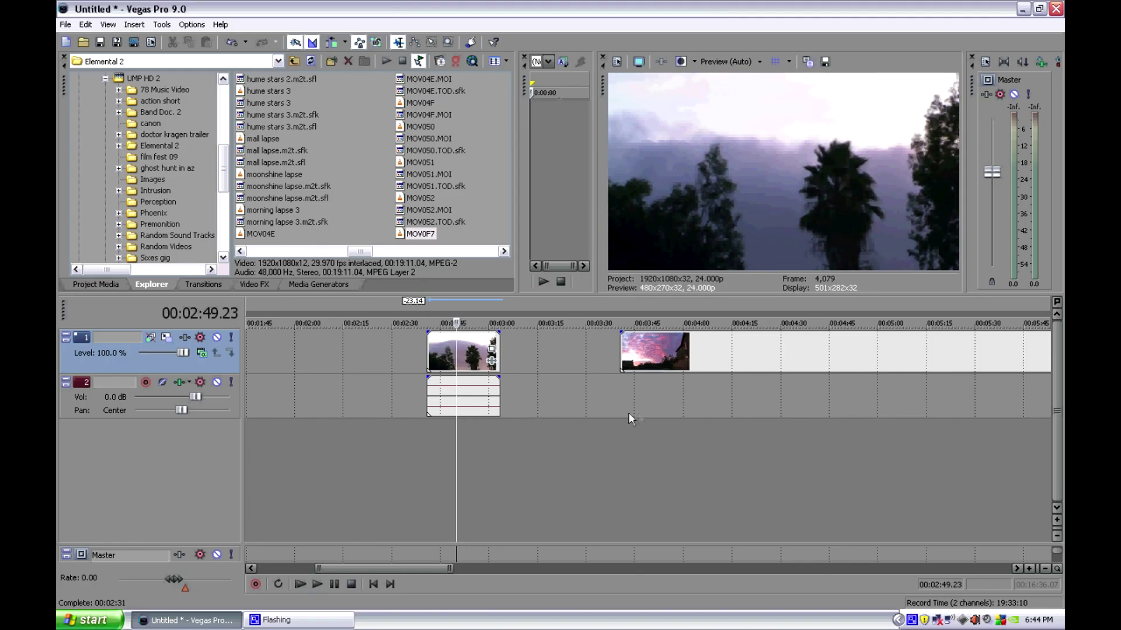
Move the sunset time-lapse clip to right after the road clip and preview it
scroll(628, 412, "down", 5)
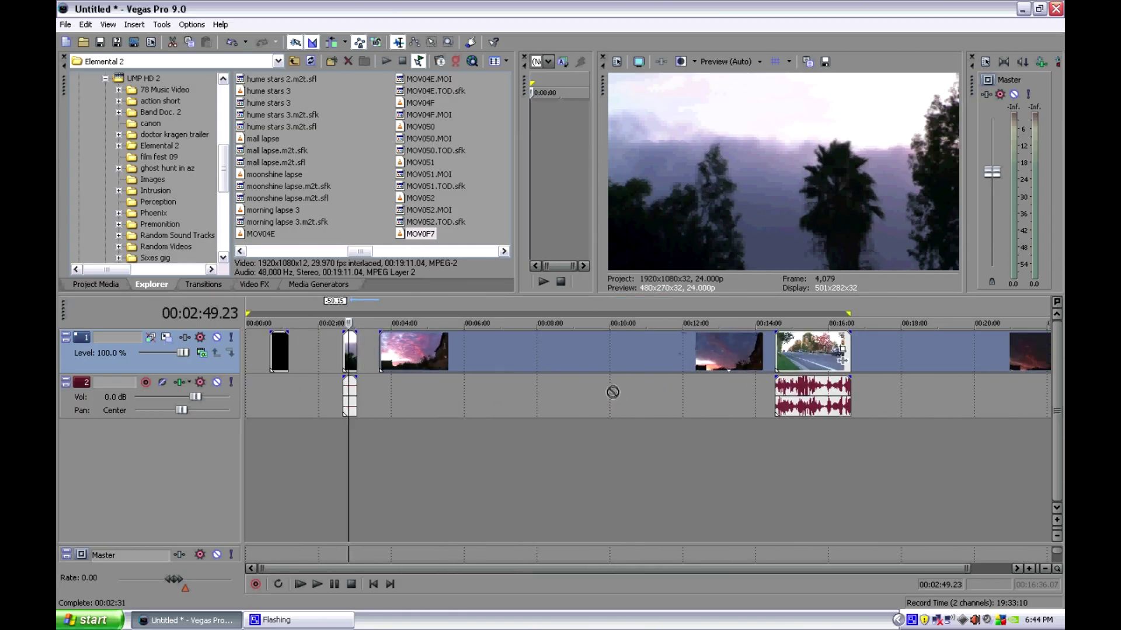
left_click_drag(612, 393, 871, 399)
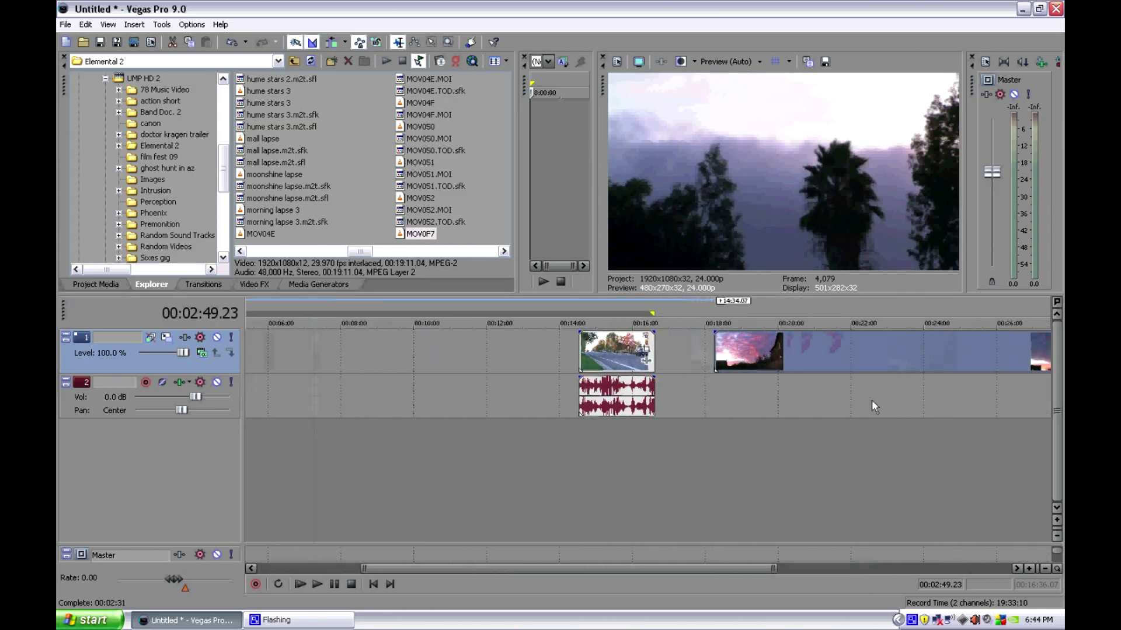
scroll(742, 411, "down", 3)
left_click(742, 411)
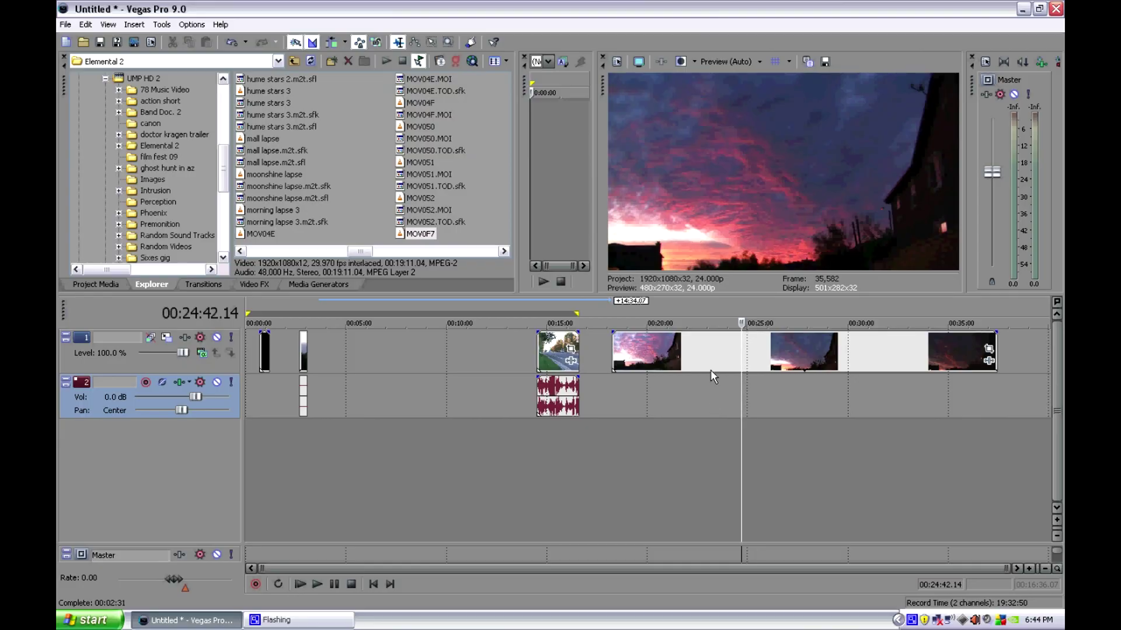
key("space")
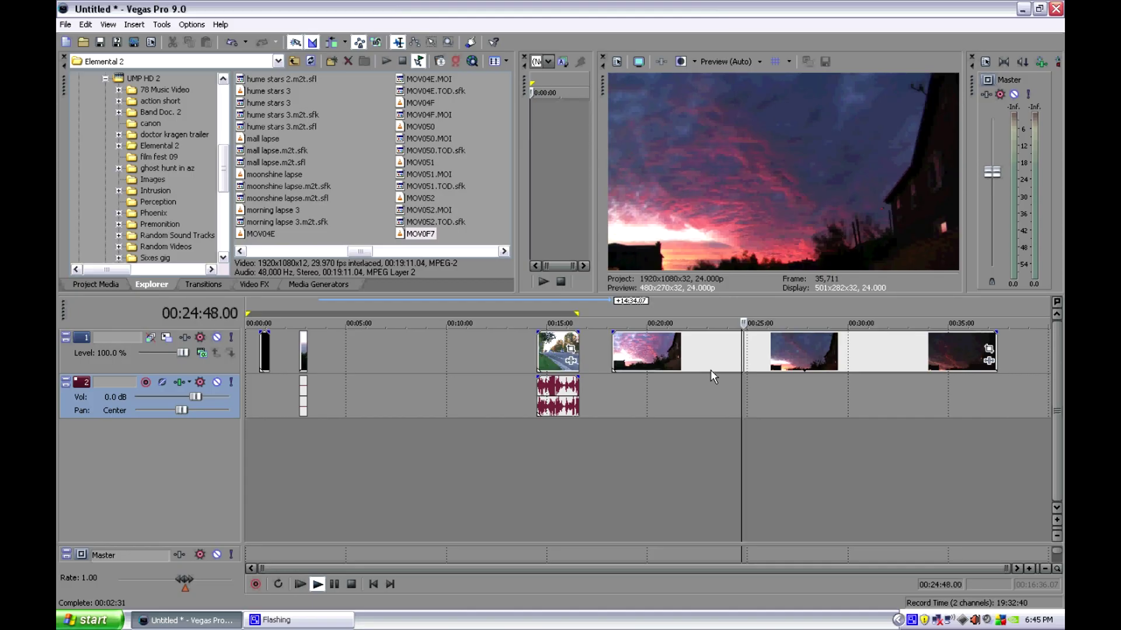
key("space")
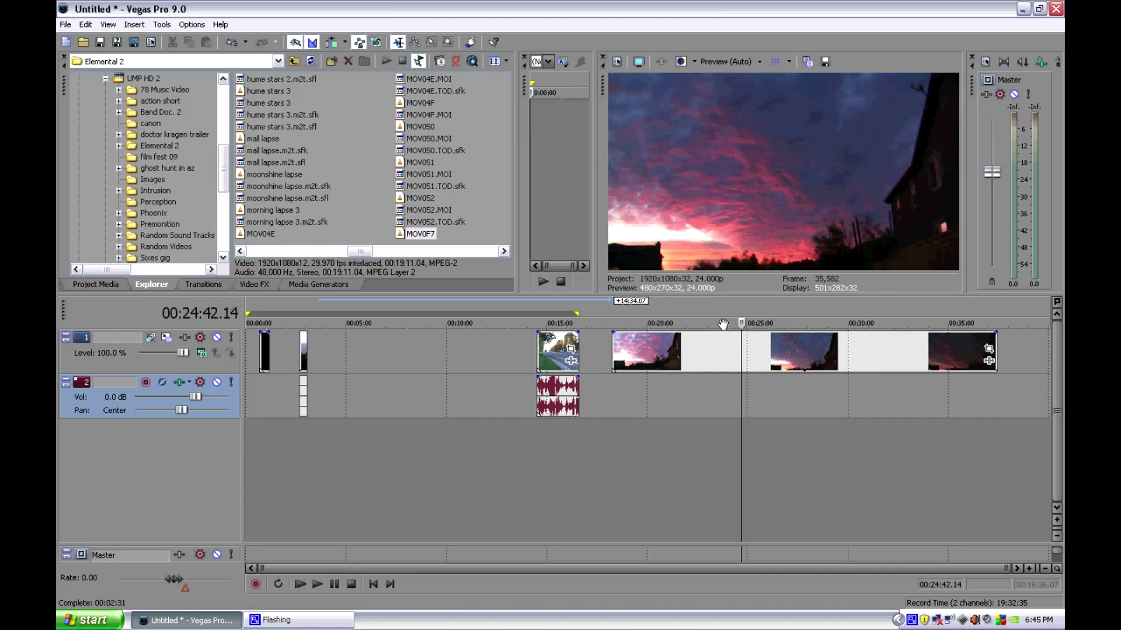
left_click(717, 346)
Set the sunset event's Playback rate to 4.000 in its Properties
right_click(718, 347)
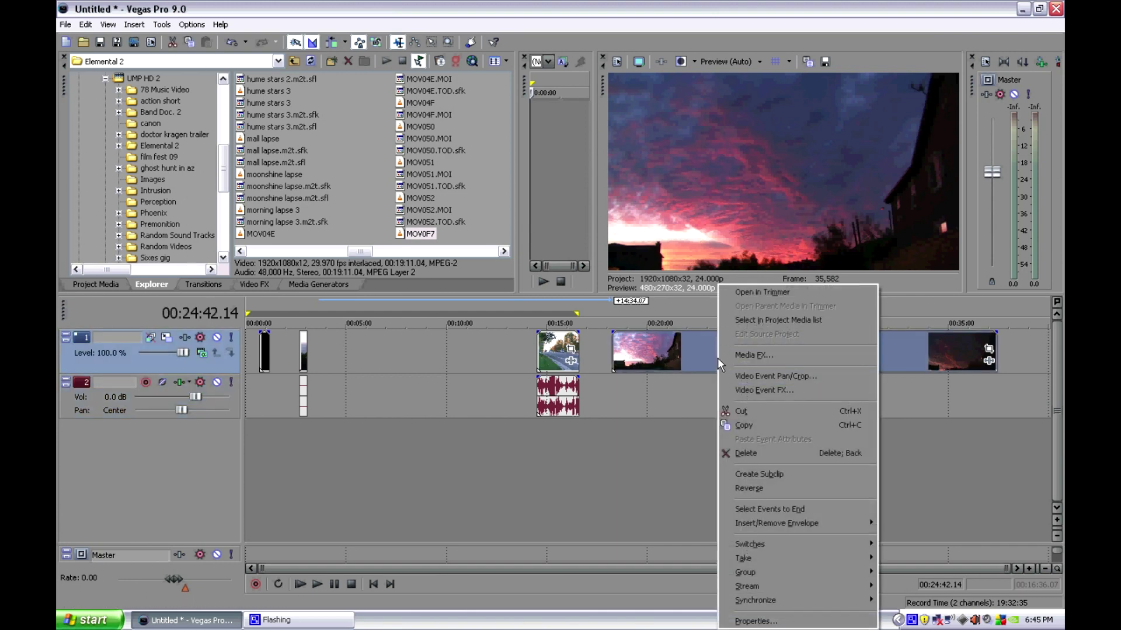
left_click(758, 622)
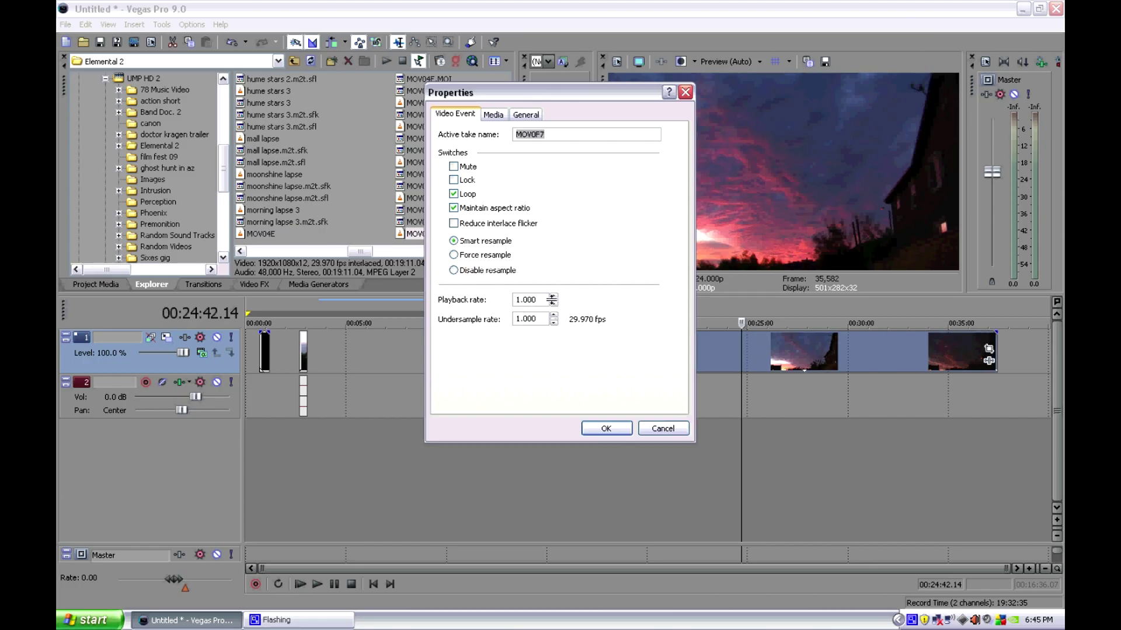
left_click_drag(555, 299, 555, 309)
left_click_drag(552, 259, 552, 251)
left_click(606, 428)
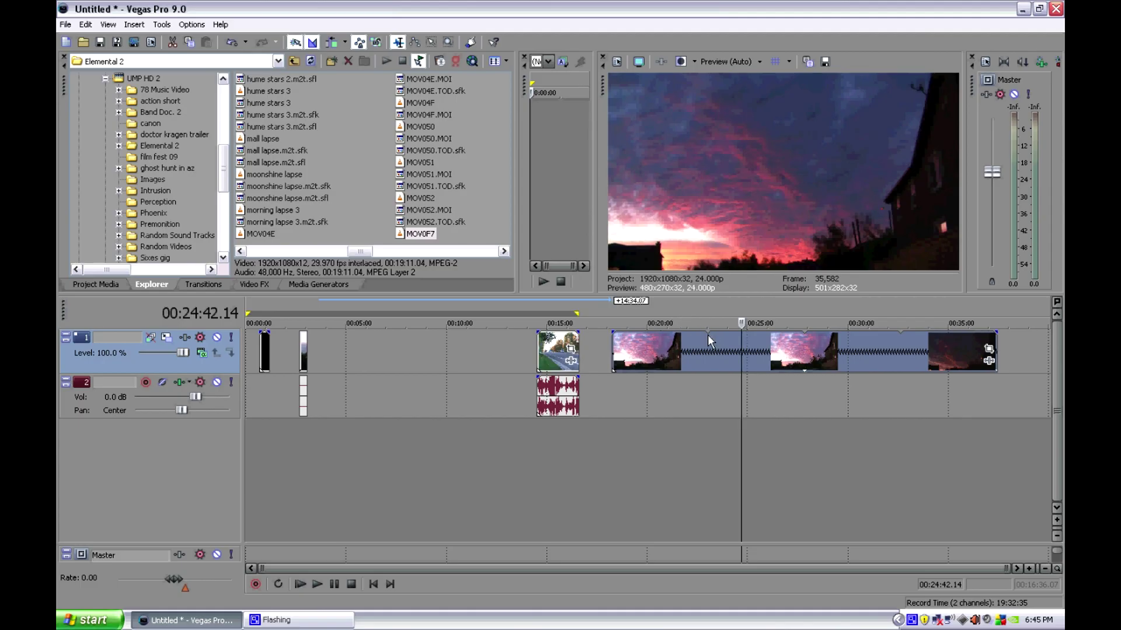
Trim the sunset clip's end to remove loop repeats, preview it from 00:18:14.21, then shave its start
mouse_move(711, 339)
left_click_drag(996, 350, 714, 347)
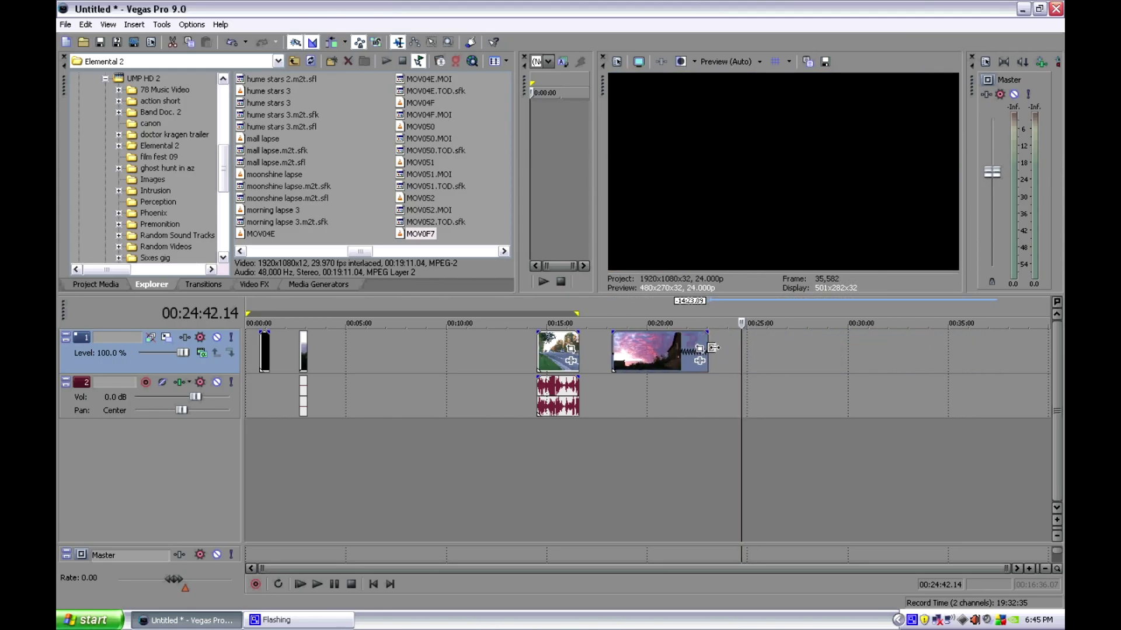
left_click(605, 387)
left_click(612, 385)
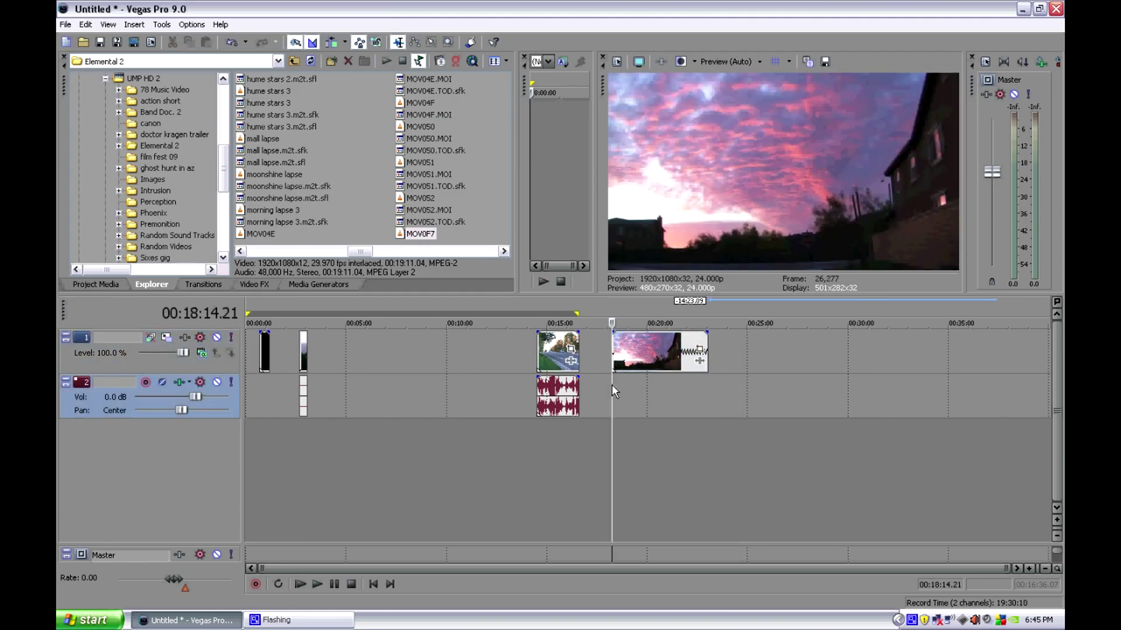
key("space")
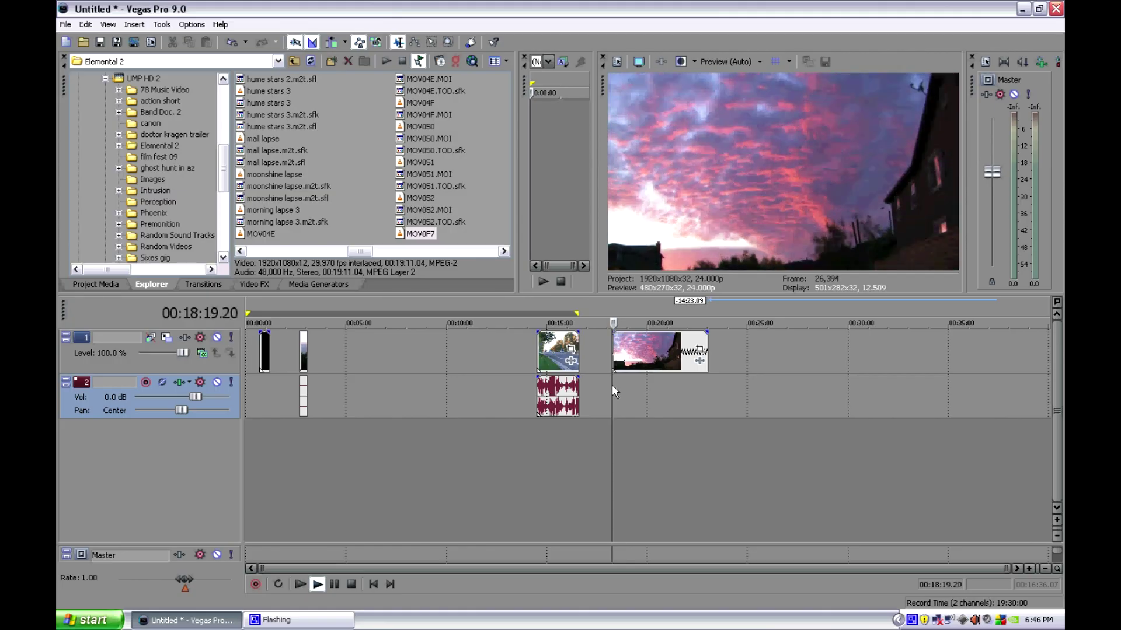
scroll(745, 373, "up", 2)
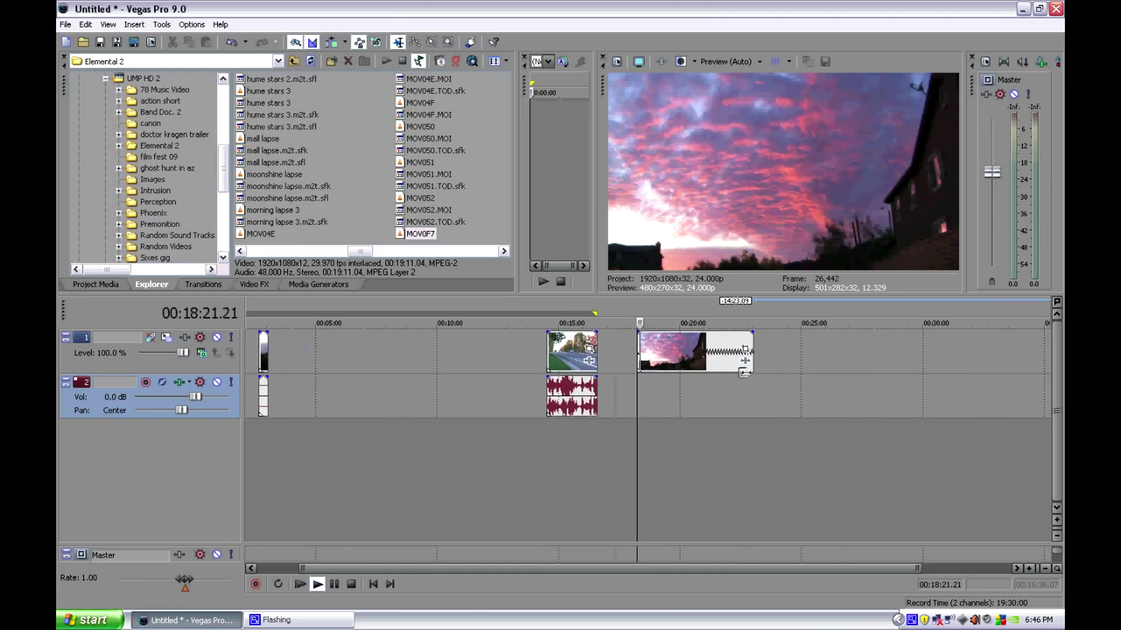
left_click_drag(638, 353, 765, 356)
Recheck the sunset event's Properties, confirming its Playback rate stays at 4.000
right_click(764, 367)
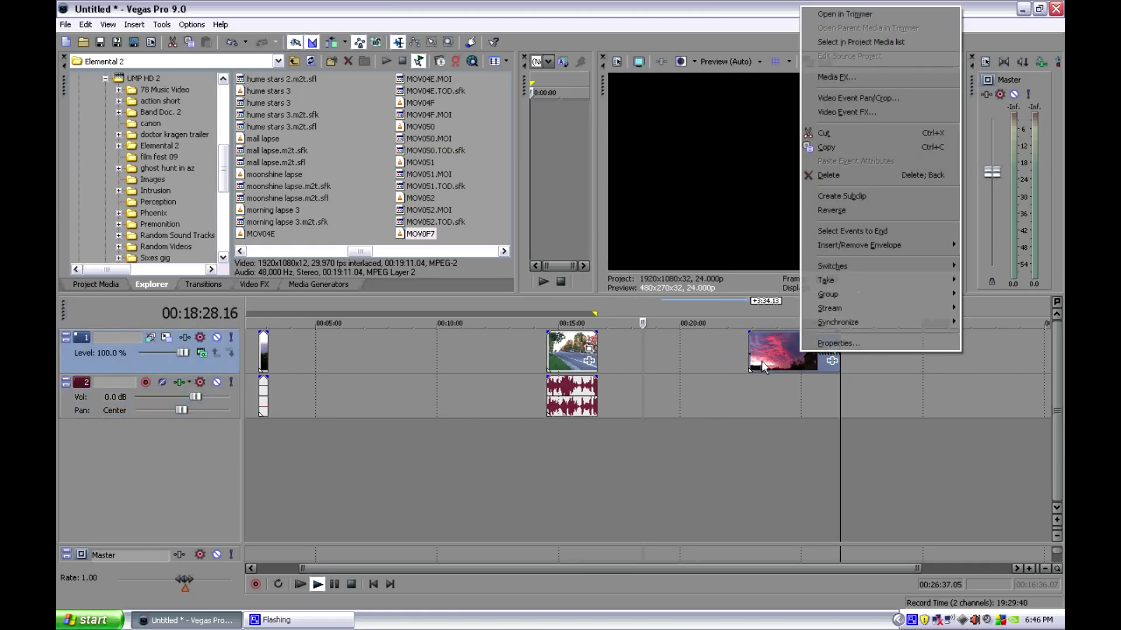
left_click(838, 343)
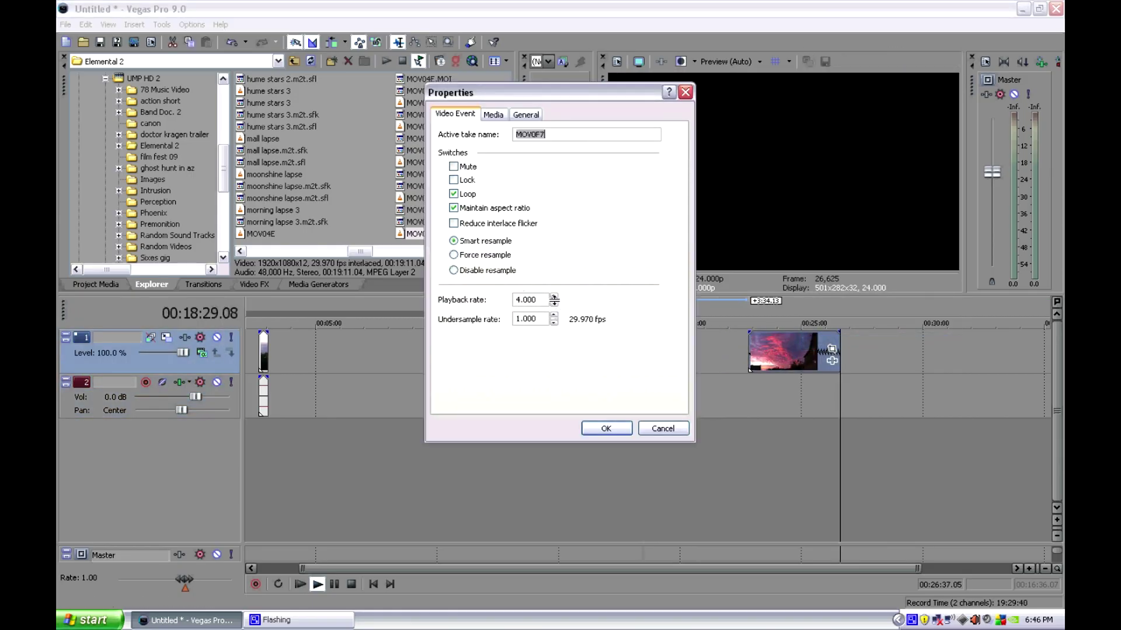
left_click_drag(554, 300, 558, 280)
left_click(602, 430)
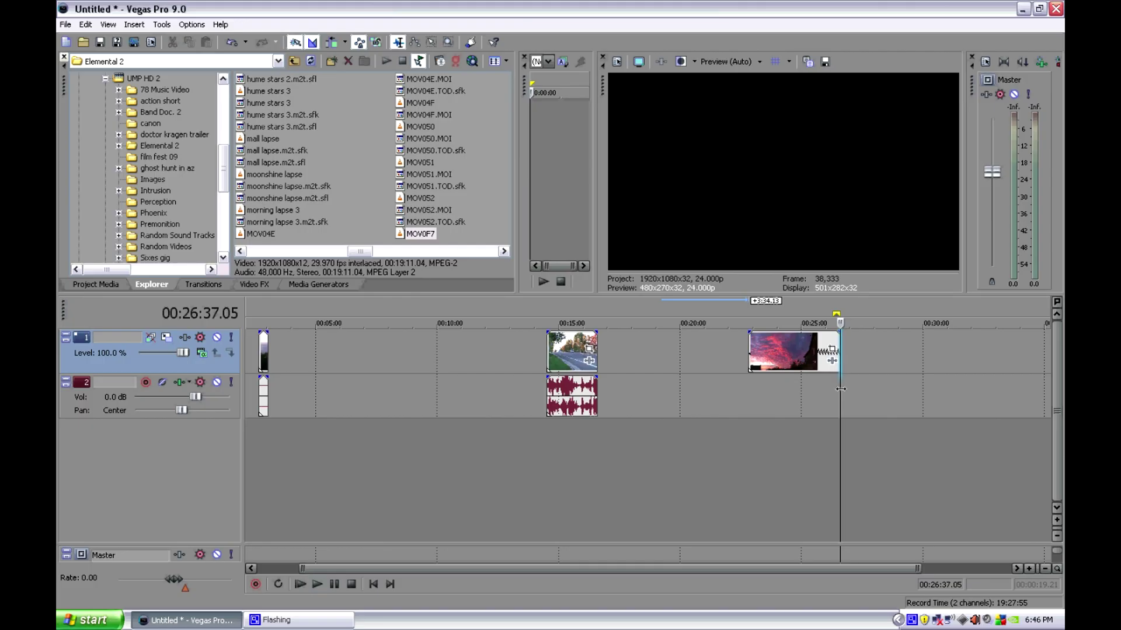
Mark a loop region spanning exactly the sunset clip
left_click(749, 388)
mouse_move(748, 389)
left_mouse_down()
mouse_move(840, 383)
mouse_move(749, 380)
left_mouse_up()
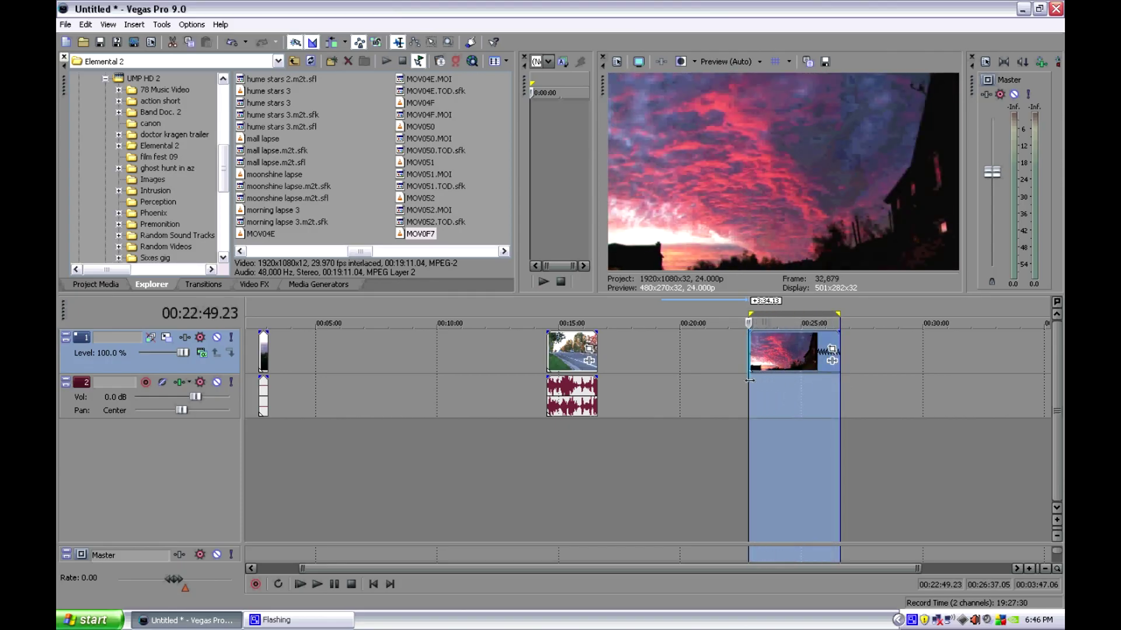
left_click(66, 25)
Start rendering the loop region to tut.m2t, cancel the render, and clear the loop region
left_click(97, 127)
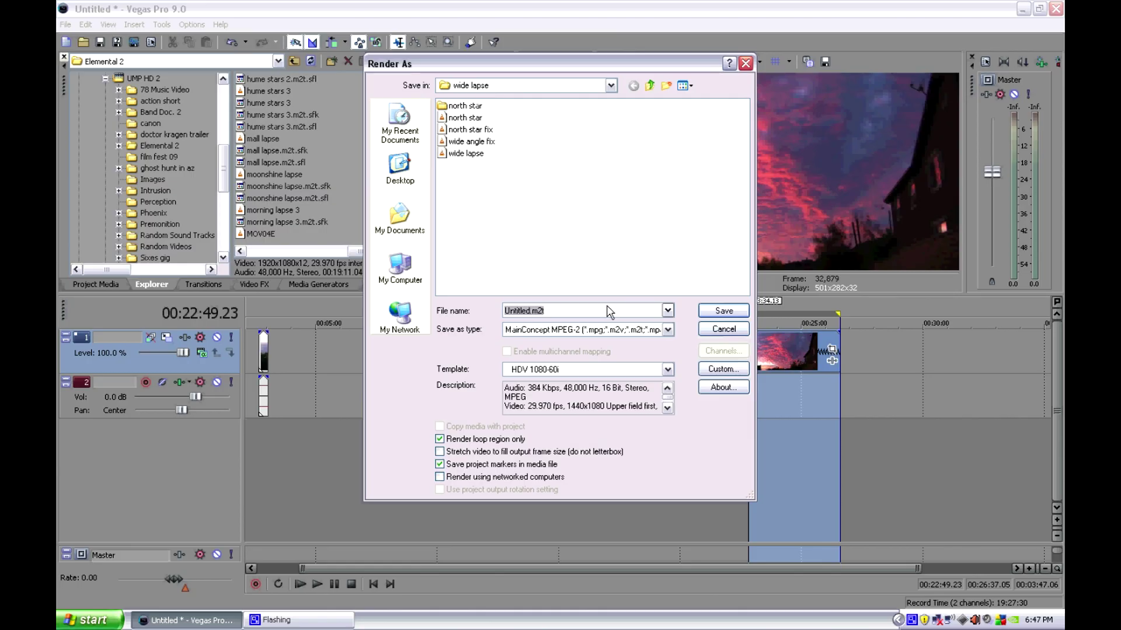
type("tut")
left_click(730, 311)
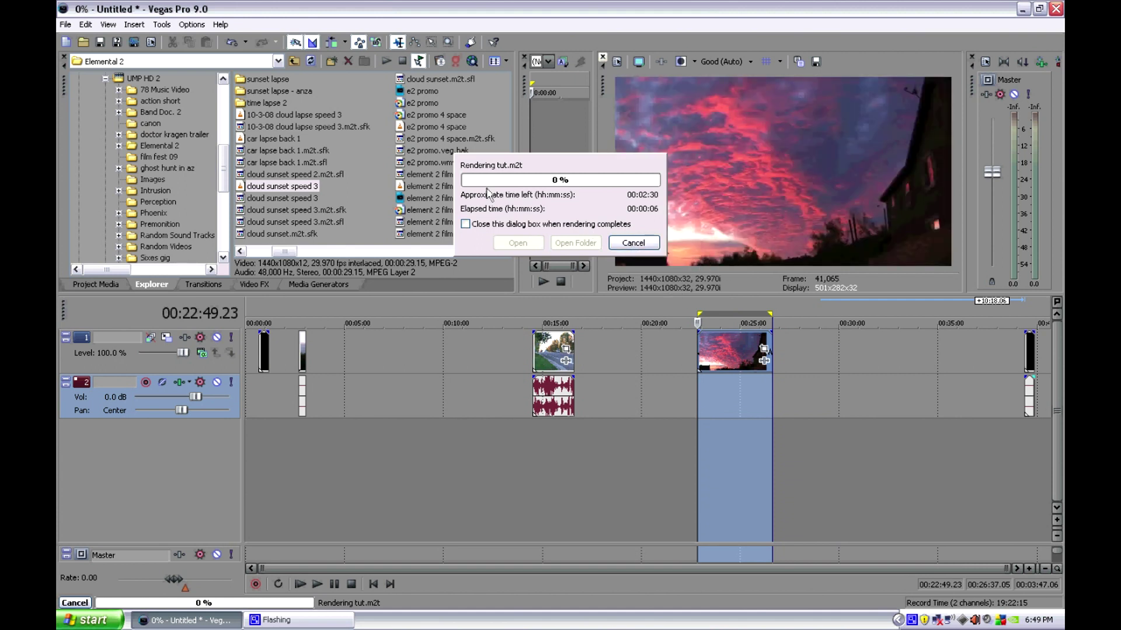
left_click(635, 243)
left_click(1026, 431)
Move the end clip earlier to about 00:30:20 and slide the sunset clip later on track 1
left_click(1029, 354)
left_click_drag(1029, 354, 850, 351)
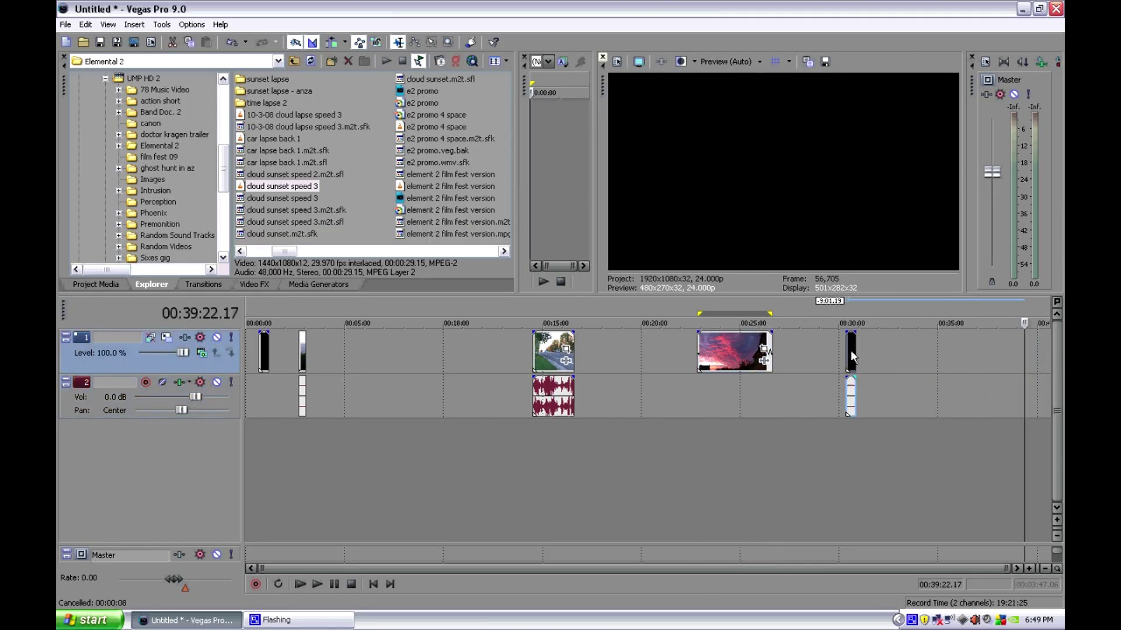
left_click(847, 425)
scroll(847, 426, "up", 4)
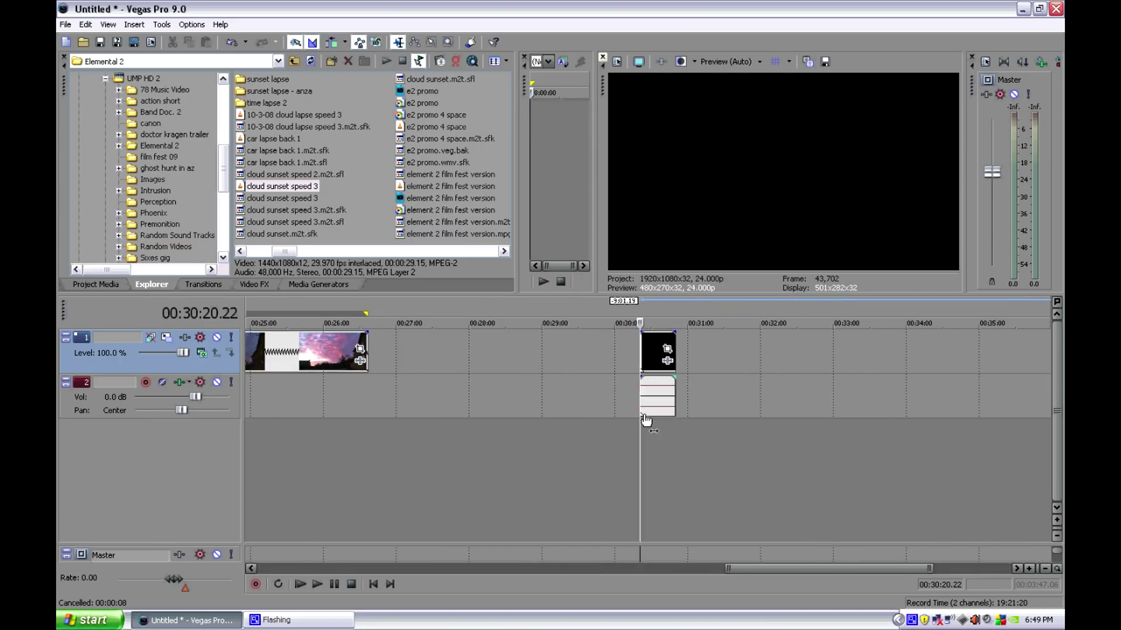
left_click_drag(291, 354, 502, 349)
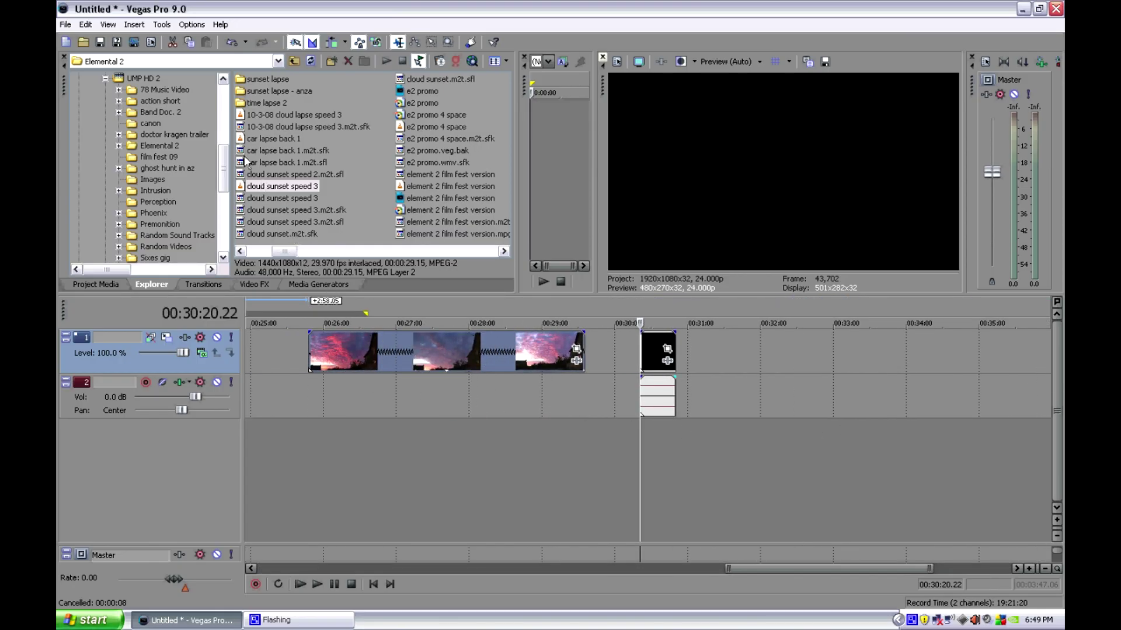
left_click_drag(286, 252, 490, 260)
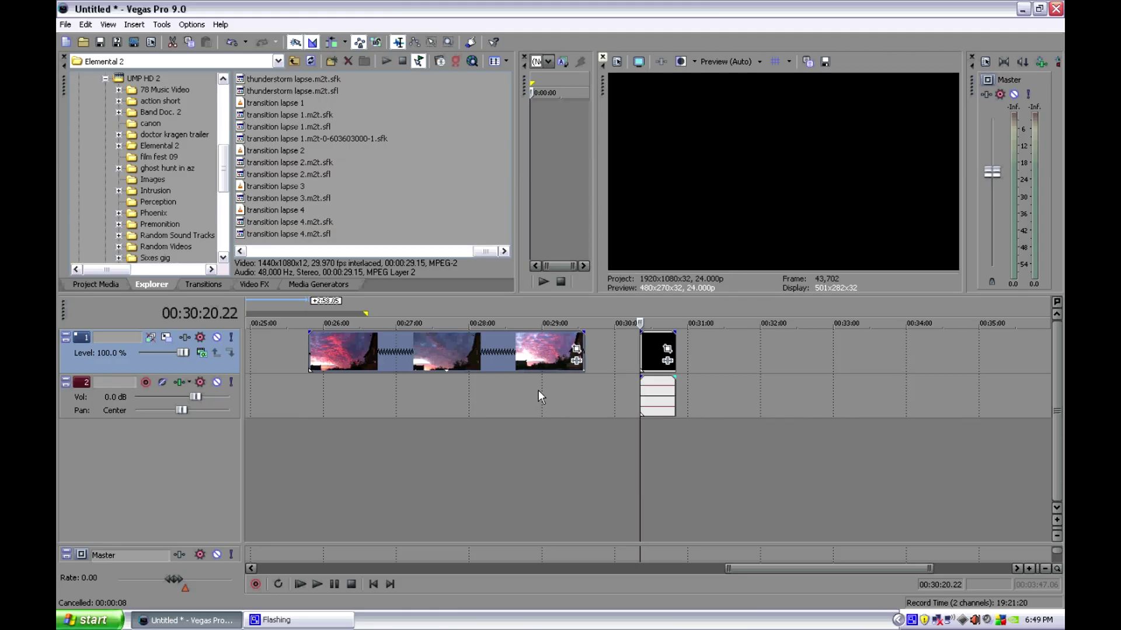
Preview the short dusk event from 00:30:26 to about 00:30:37
left_click(646, 436)
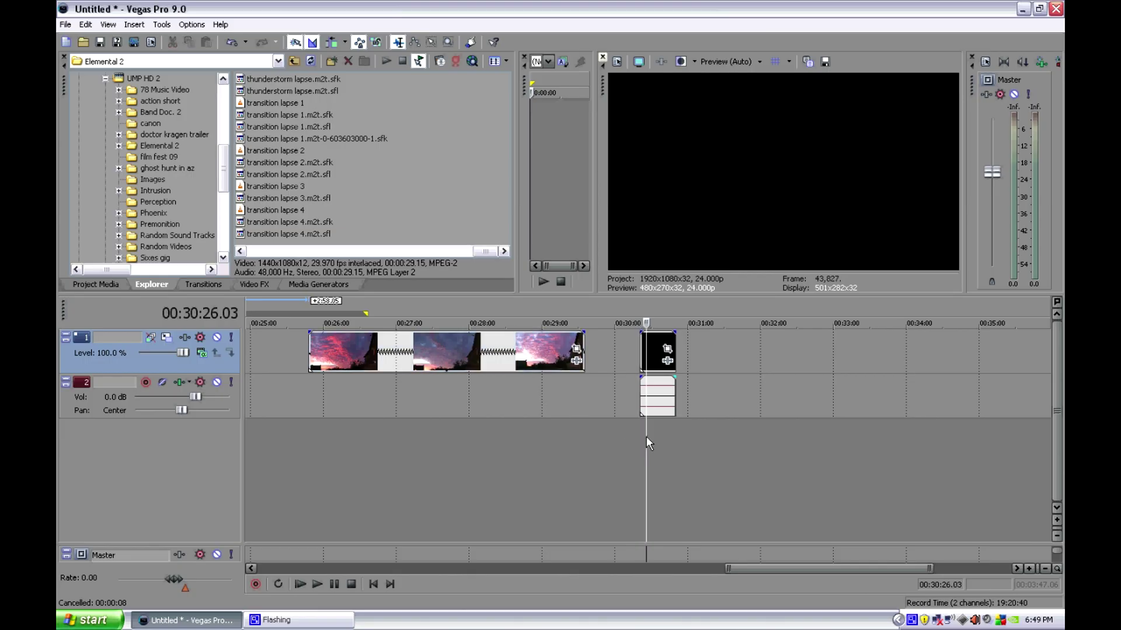
key("space")
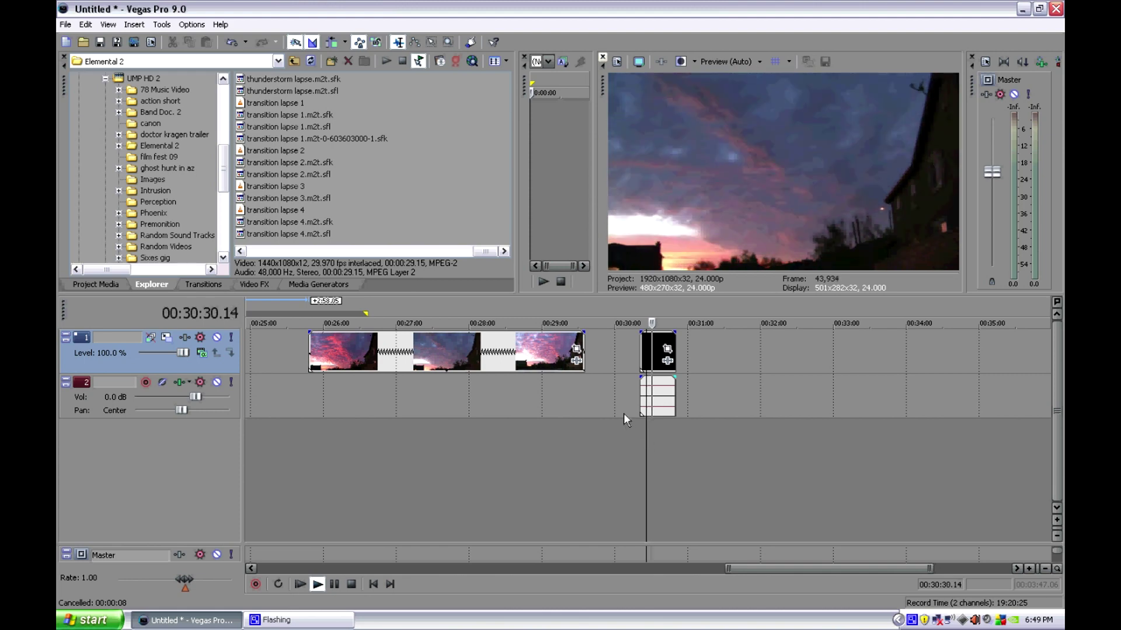
left_click(660, 431)
key("space")
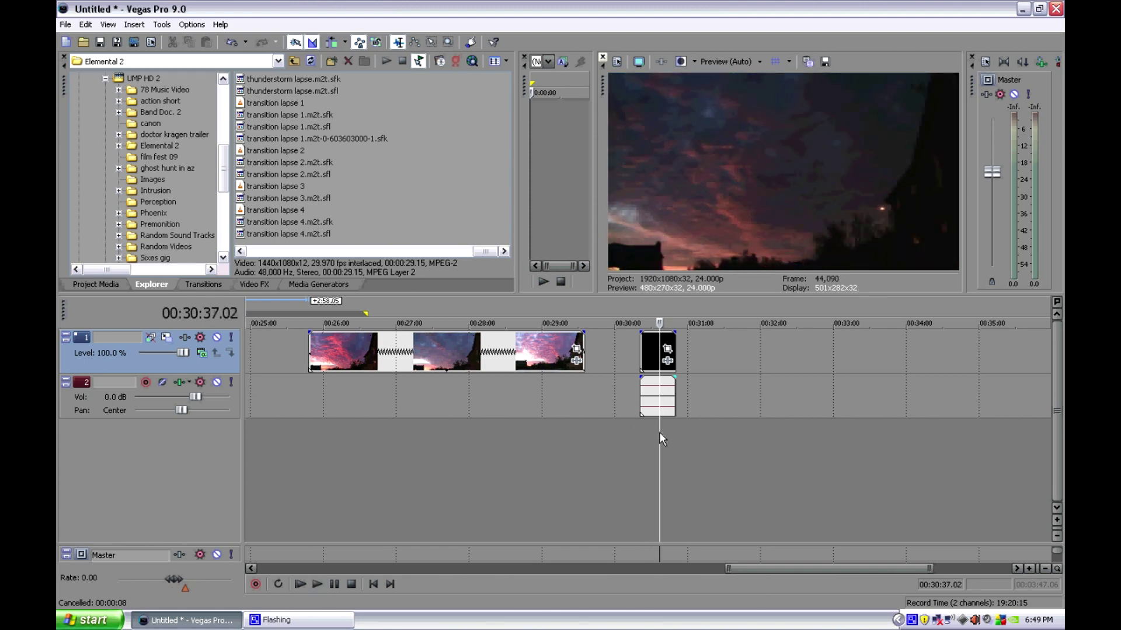
Lower the event's Undersample rate to 0.572 and preview the choppier playback
right_click(655, 363)
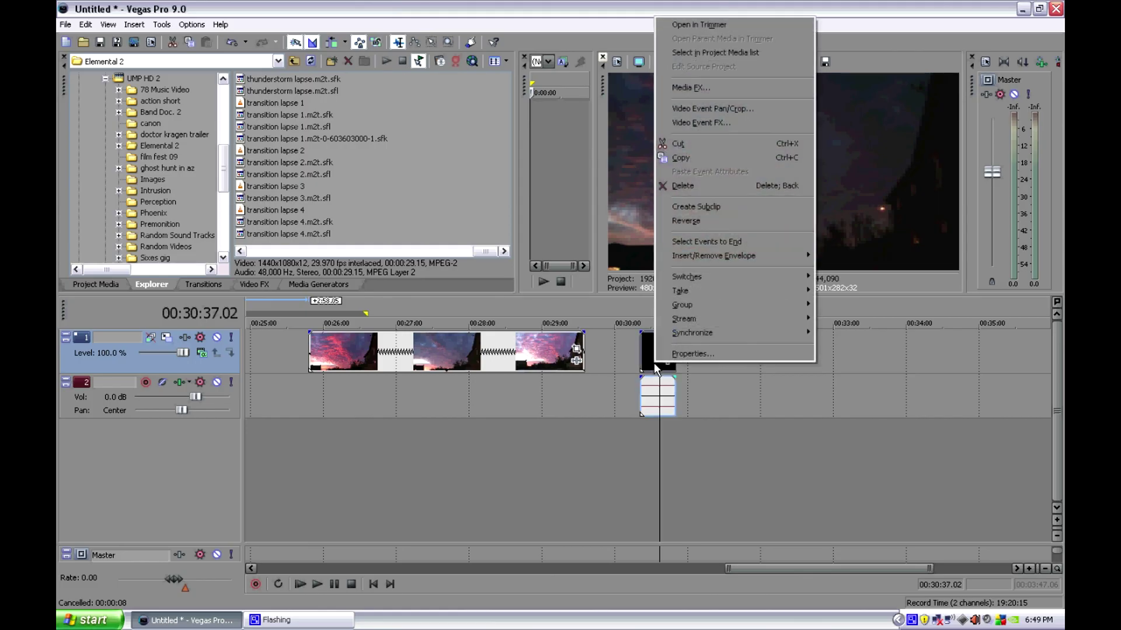
left_click(692, 354)
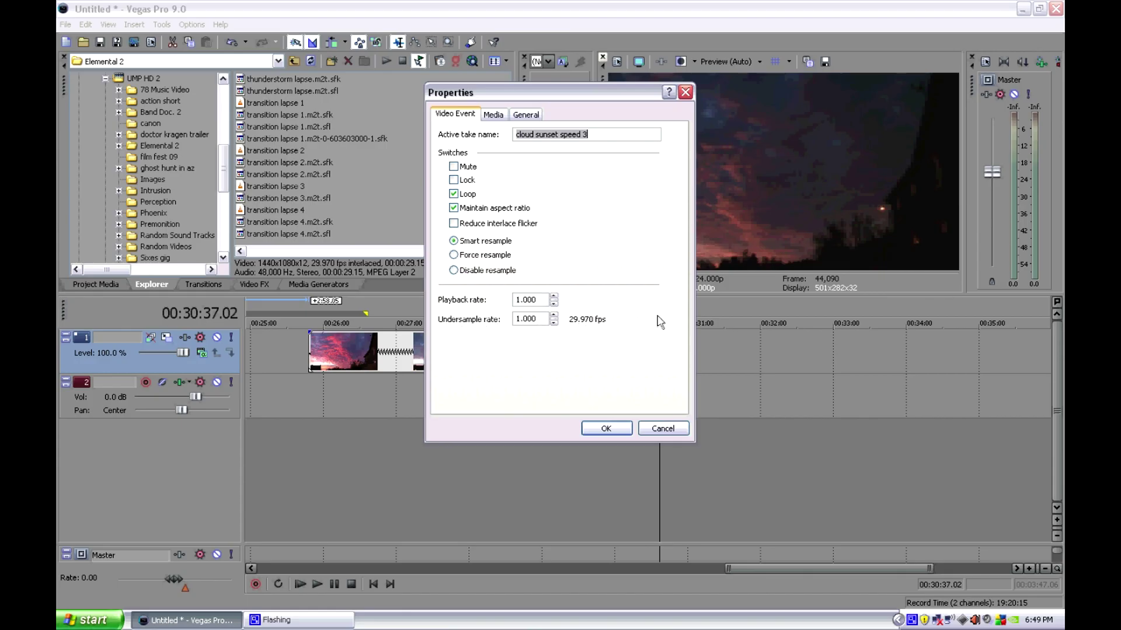
left_click_drag(552, 319, 549, 333)
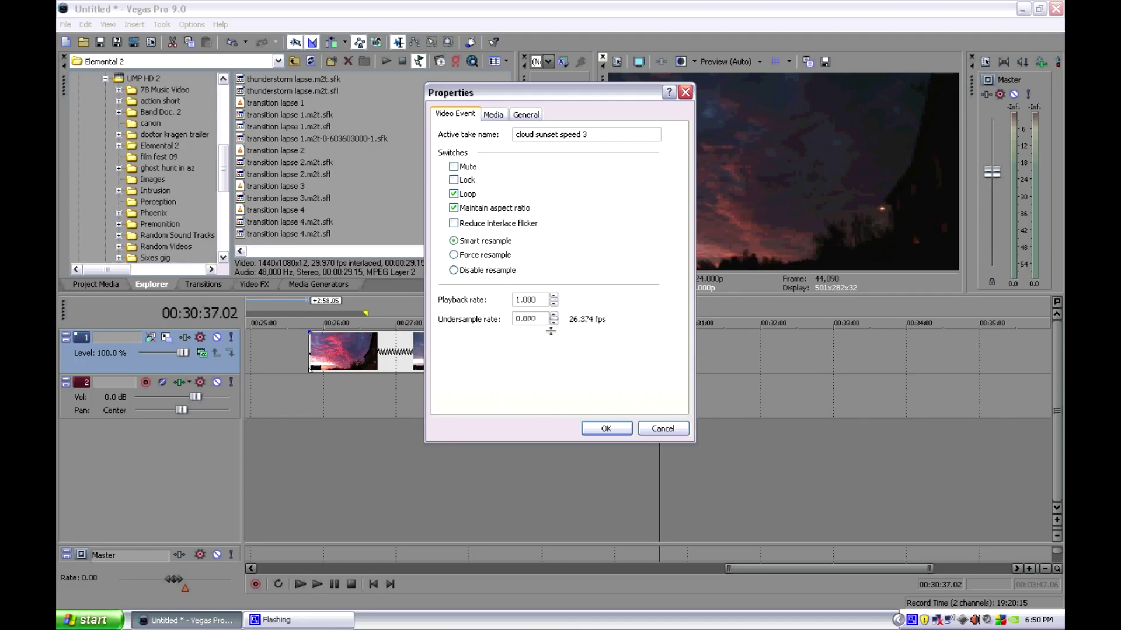
left_click_drag(551, 358, 551, 385)
left_click(606, 428)
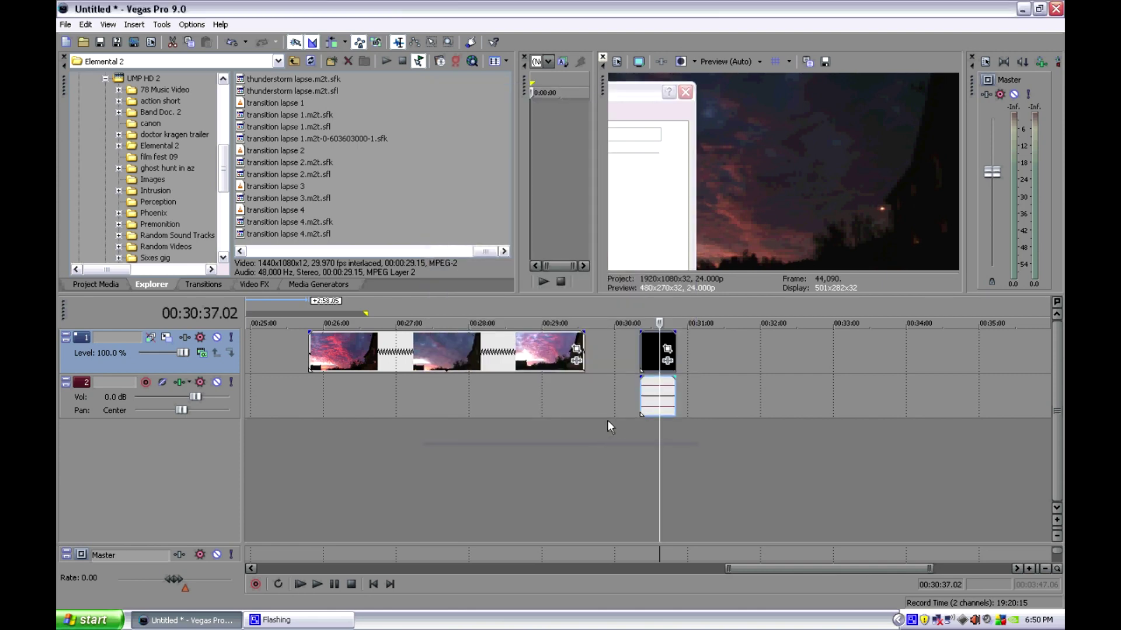
left_click(639, 419)
key("space")
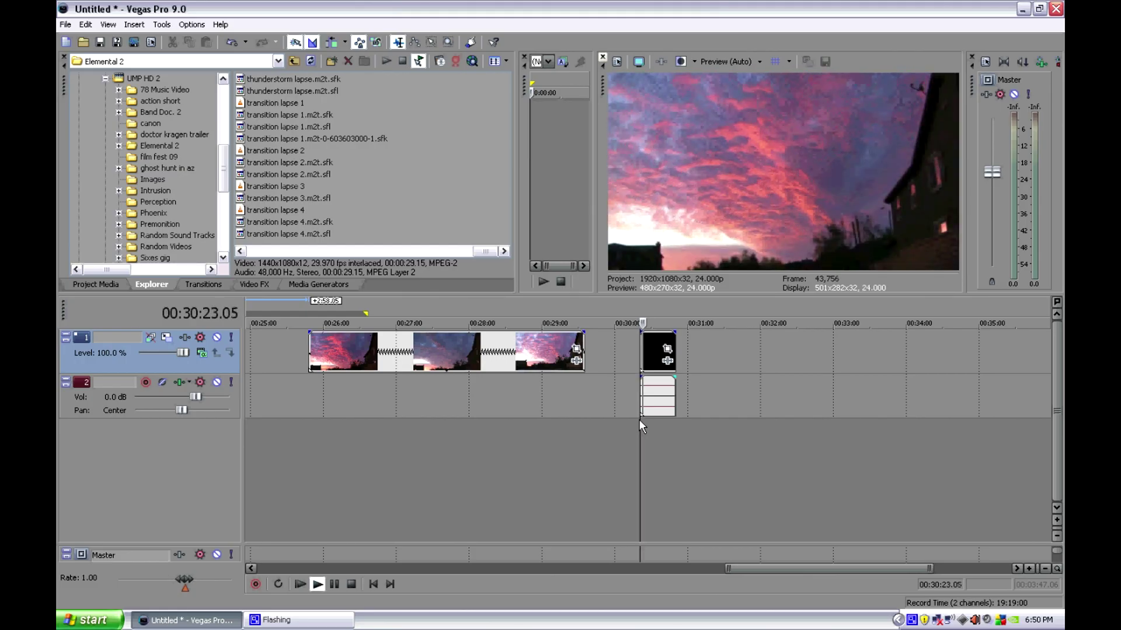
key("space")
Drop the Undersample rate further to 0.100 and preview the very choppy clip
right_click(646, 346)
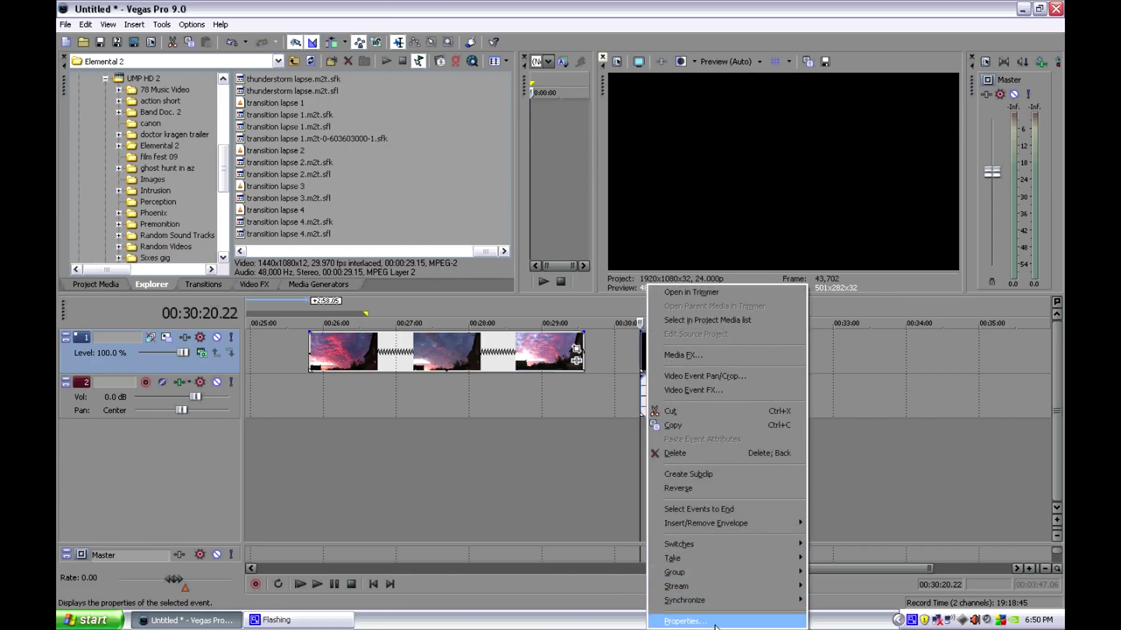
left_click(714, 622)
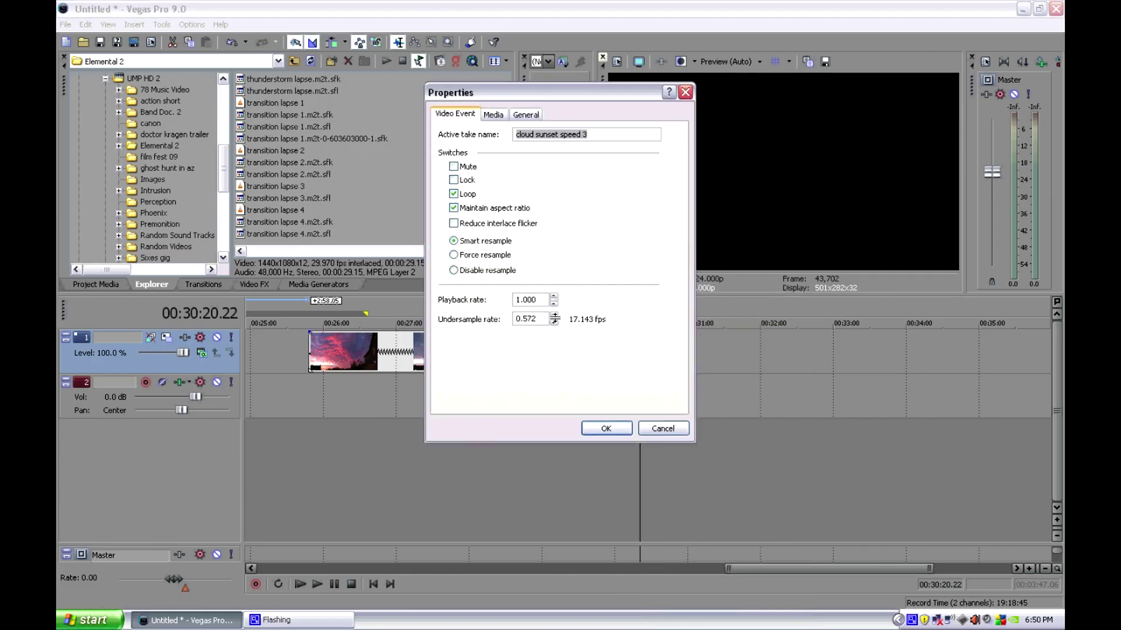
left_click_drag(554, 319, 566, 407)
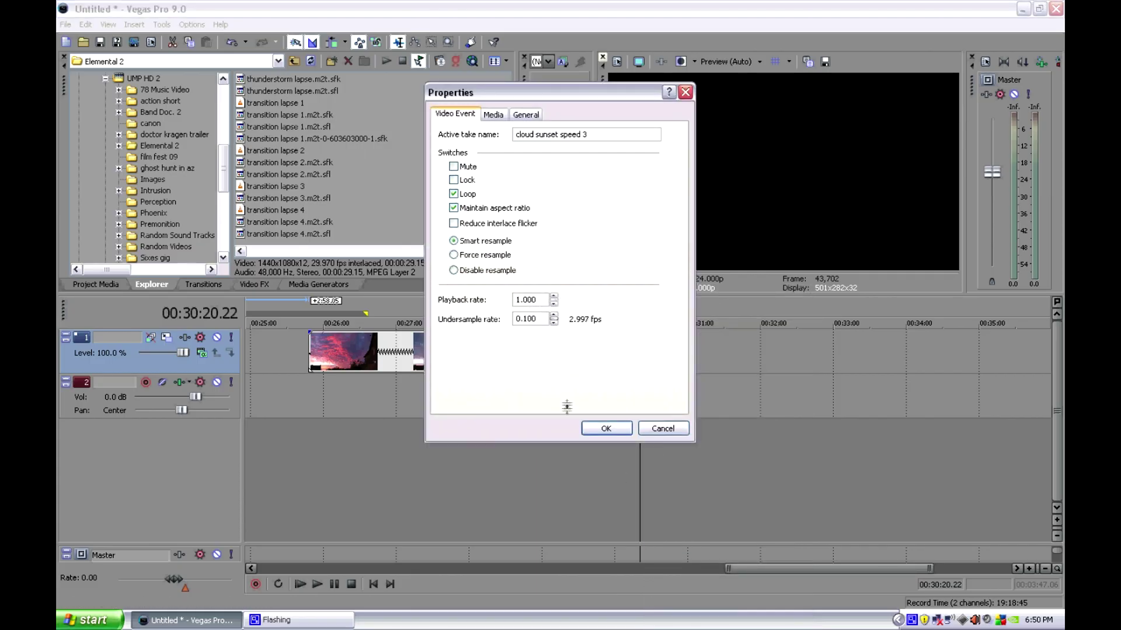
left_click(603, 428)
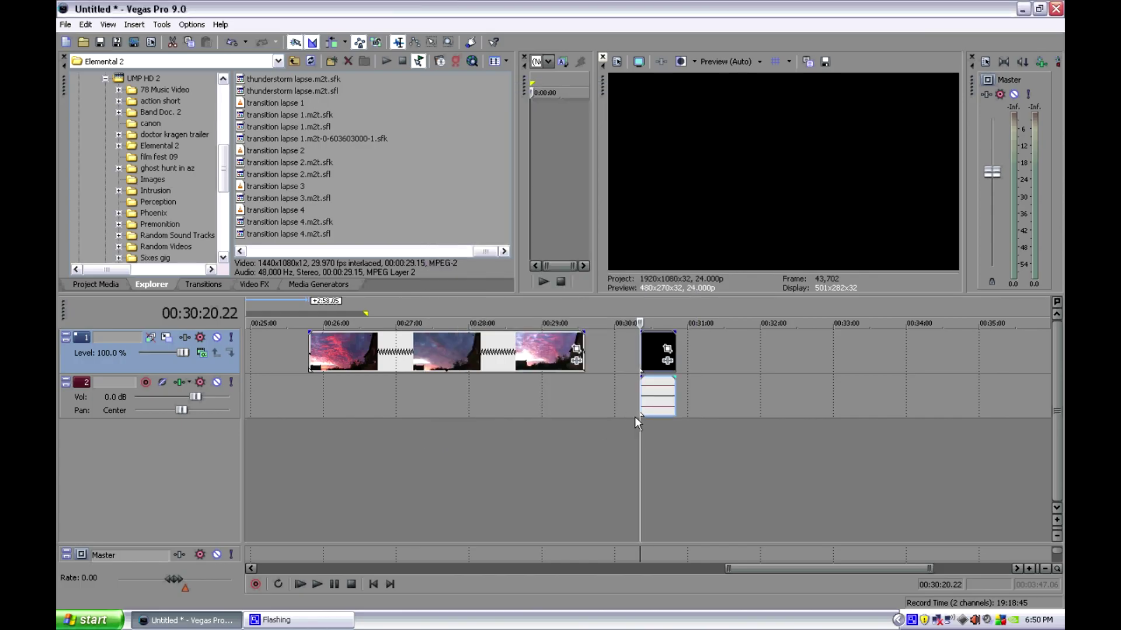
key("space")
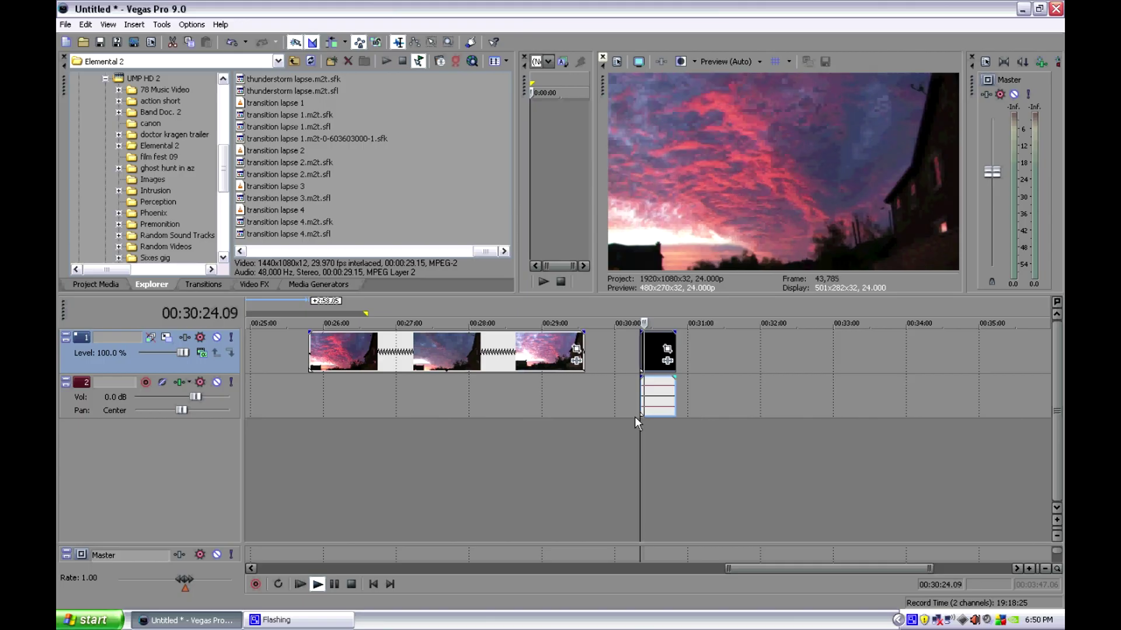
key("space")
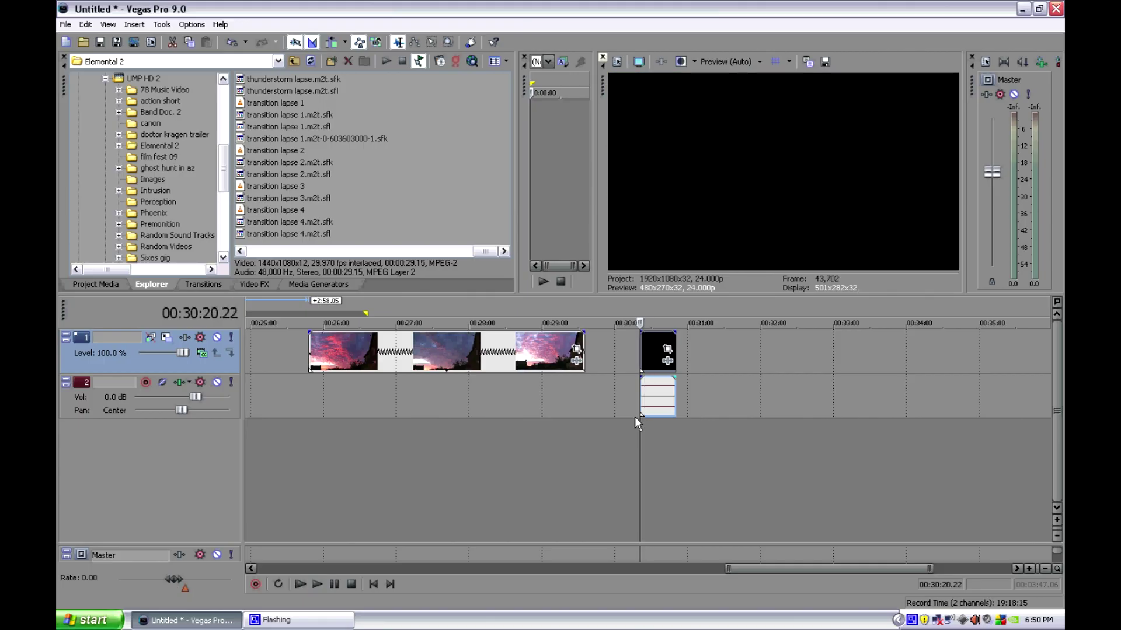
Move the road clip earlier to about 00:09:08
scroll(476, 374, "down", 5)
left_click(551, 434)
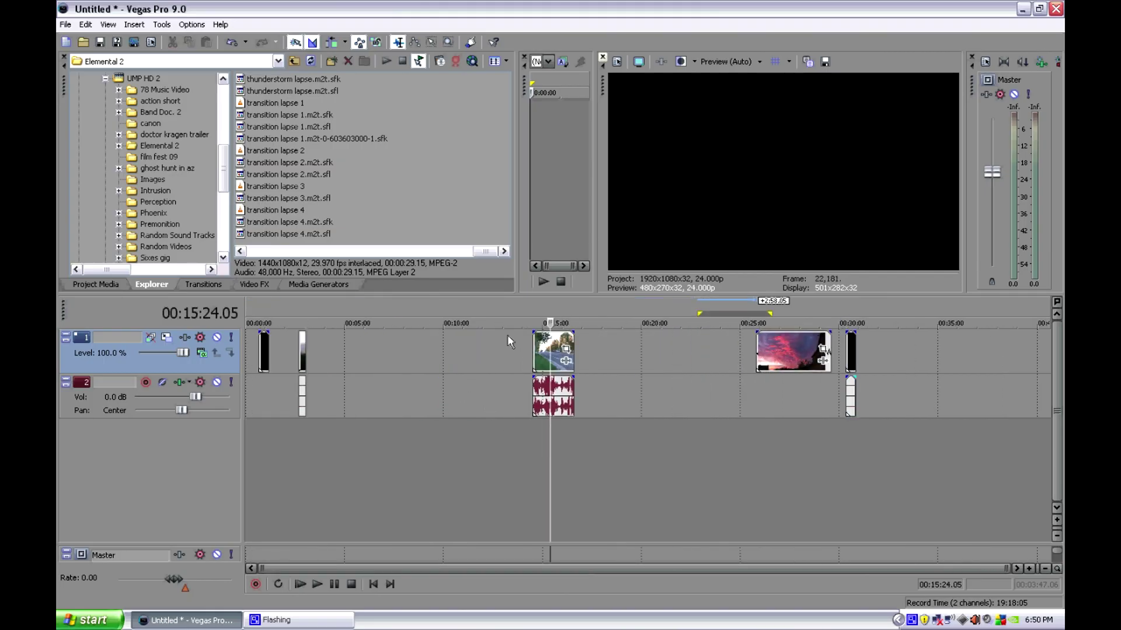
left_click_drag(537, 353, 431, 439)
scroll(476, 405, "up", 5)
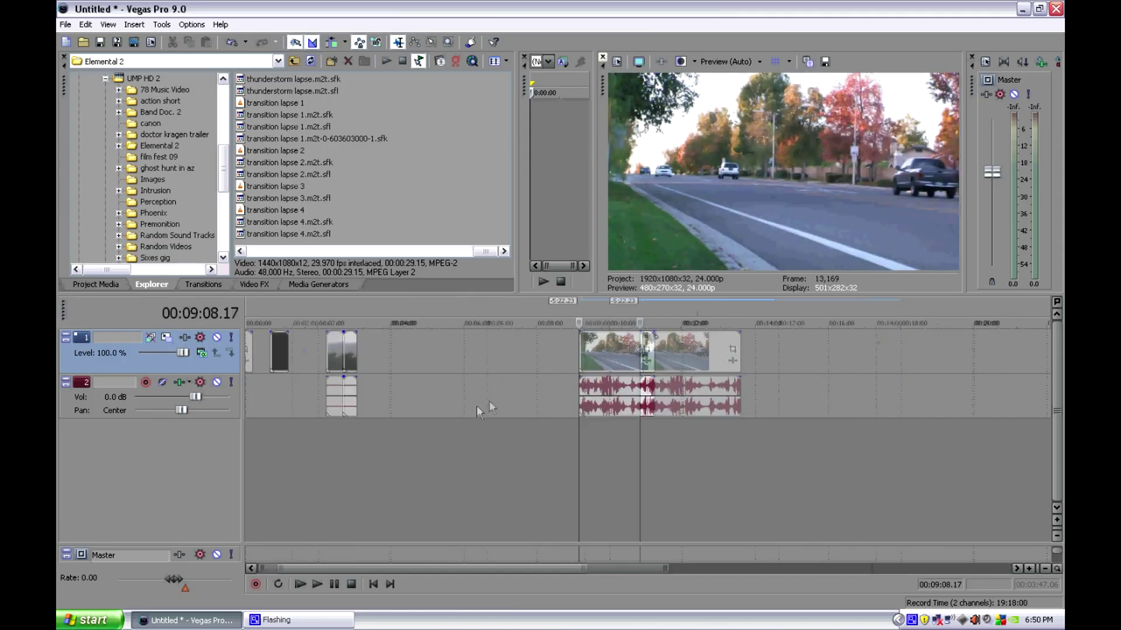
Set the road clip's Playback rate to 2.800, then select its audio at 00:09:43
right_click(704, 362)
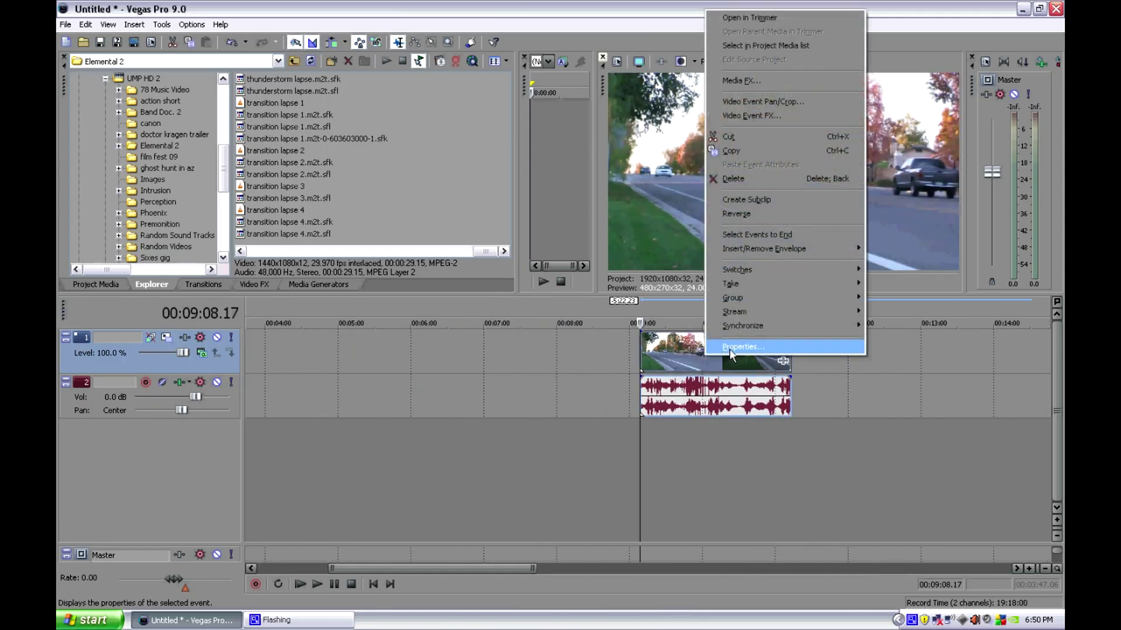
left_click(730, 348)
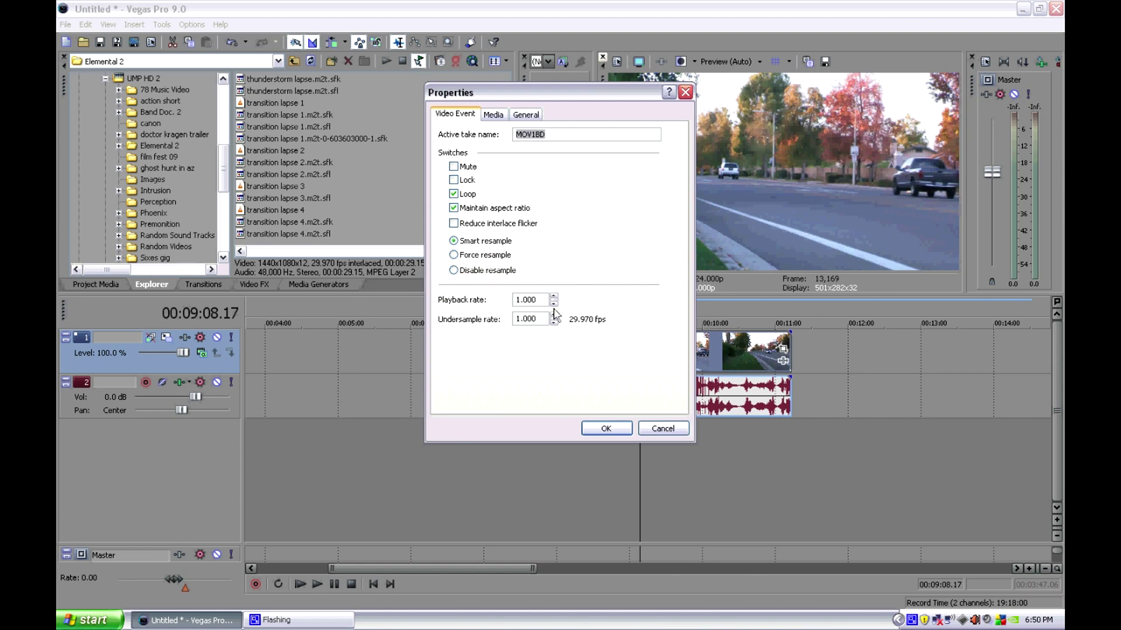
left_click_drag(554, 299, 592, 211)
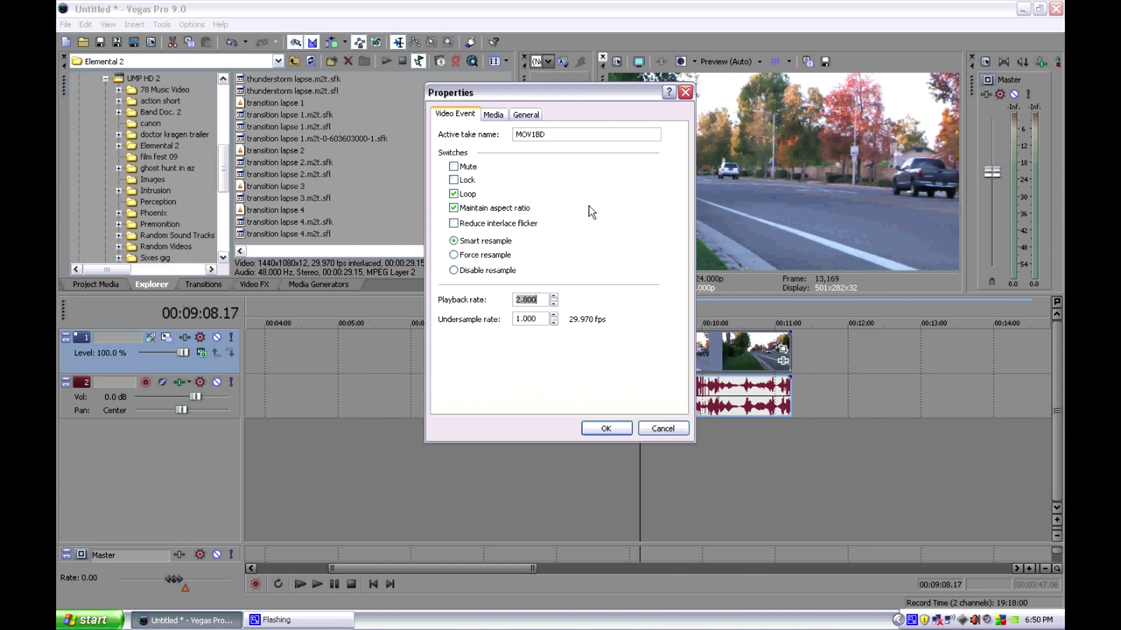
left_click(611, 428)
left_click(715, 400)
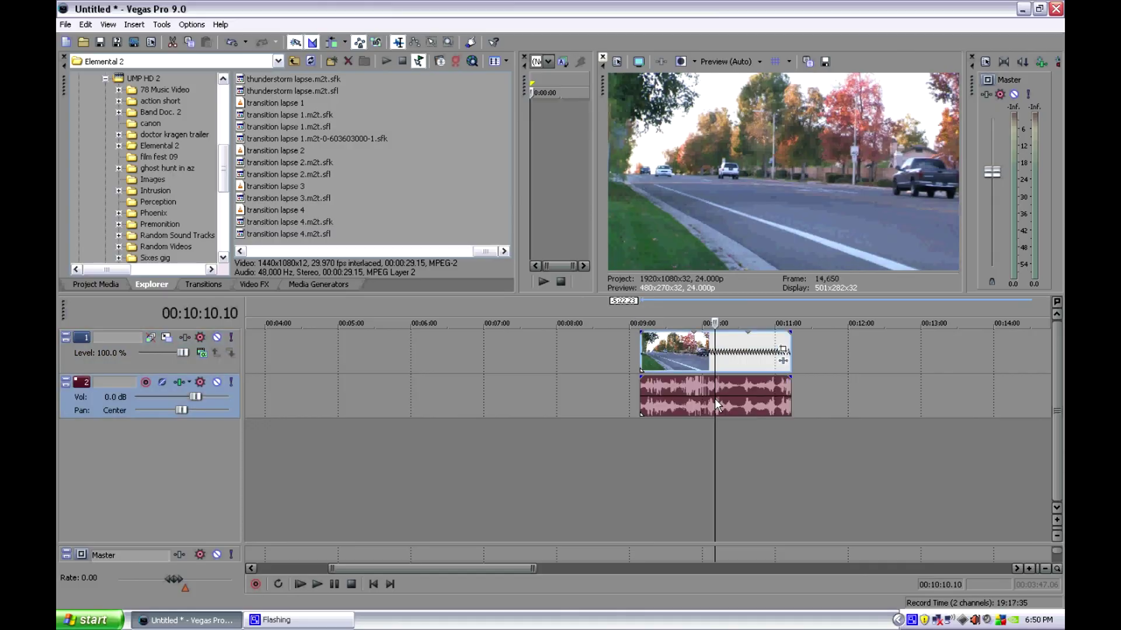
left_click(682, 404)
Choose the Classic time-stretch method in the road clip audio's Properties
right_click(743, 405)
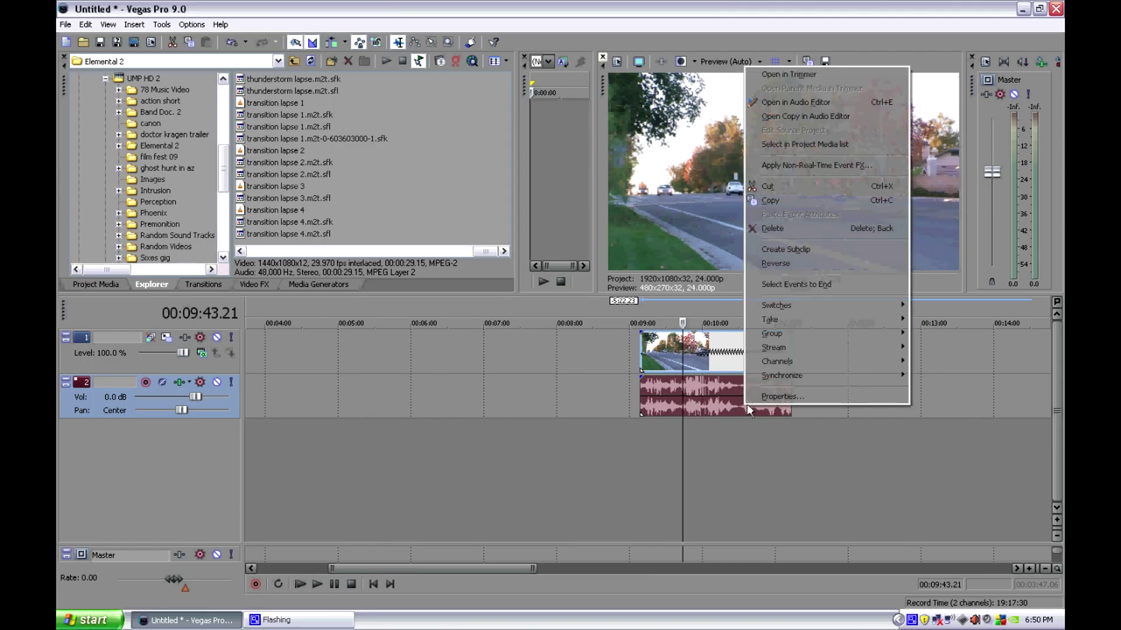
left_click(768, 398)
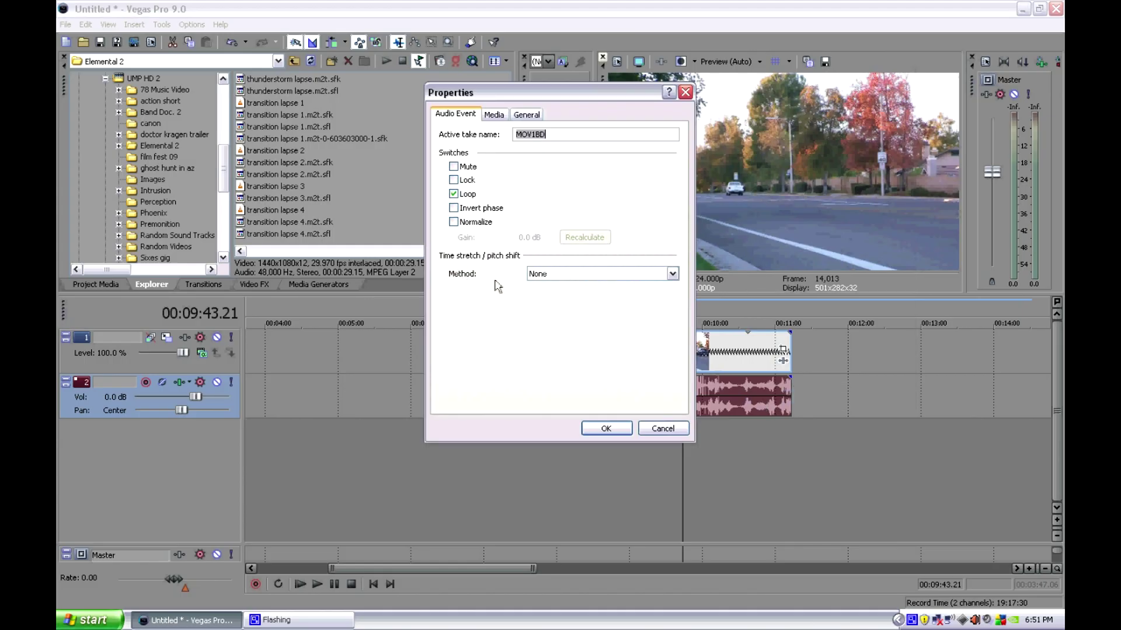
left_click(671, 275)
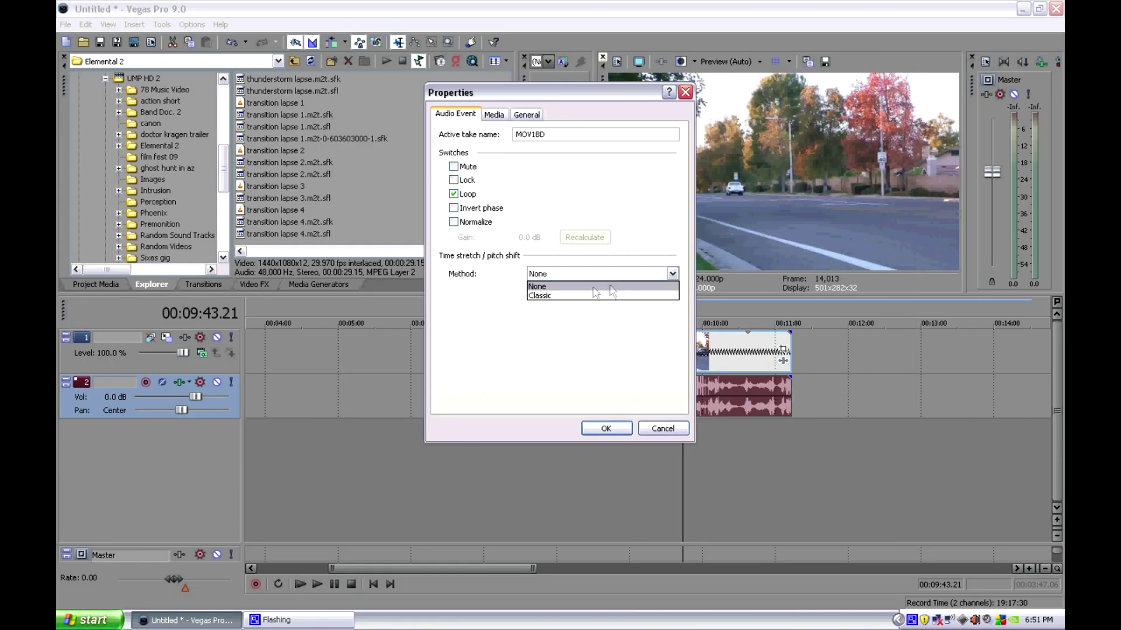
left_click(573, 295)
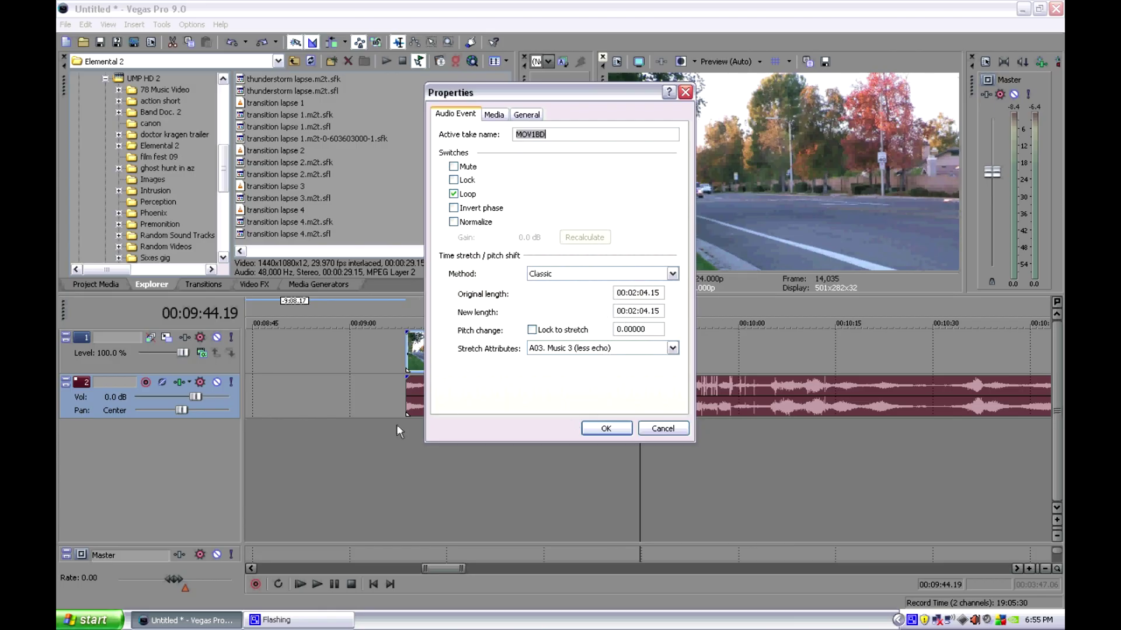
left_click(586, 431)
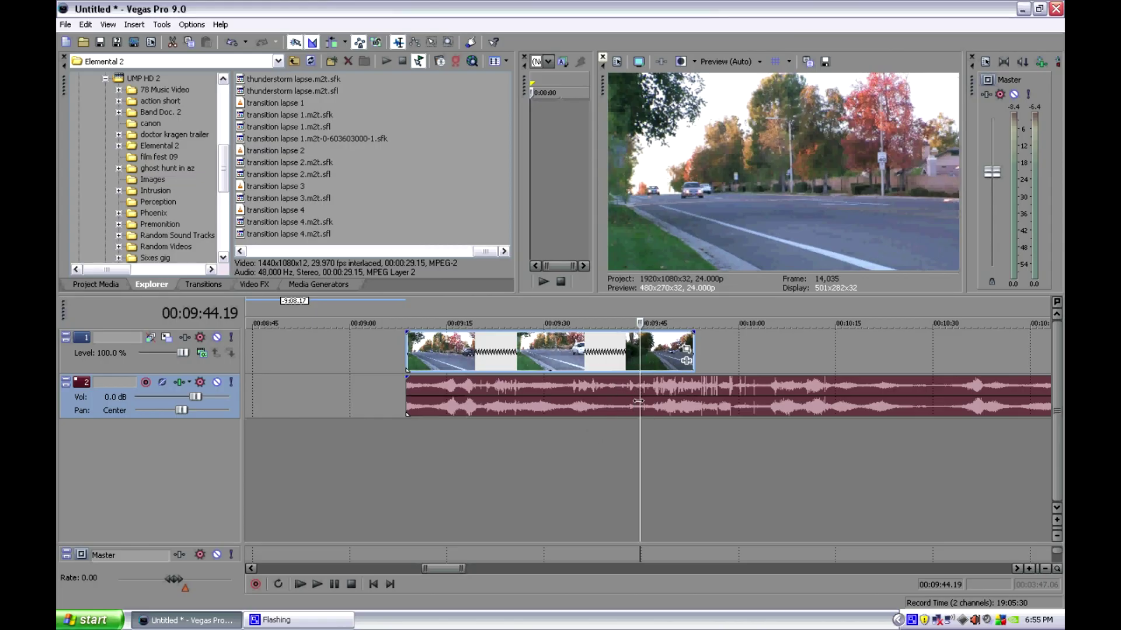
scroll(638, 401, "down", 4)
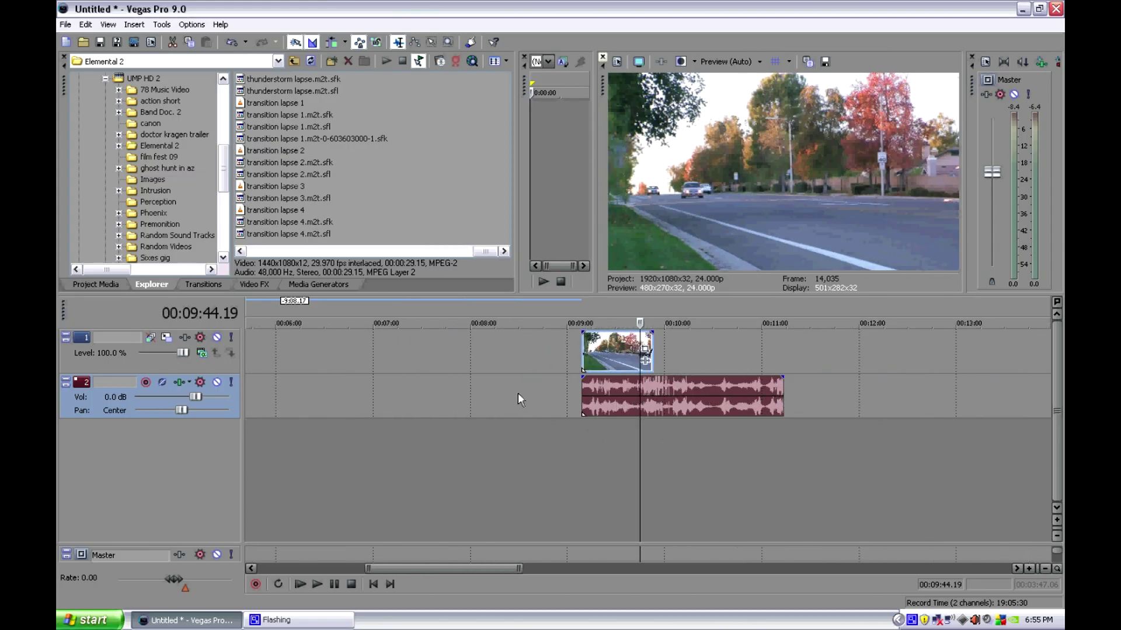
Move the black clip away from the start of the timeline
scroll(514, 391, "down", 2)
scroll(492, 383, "down", 3)
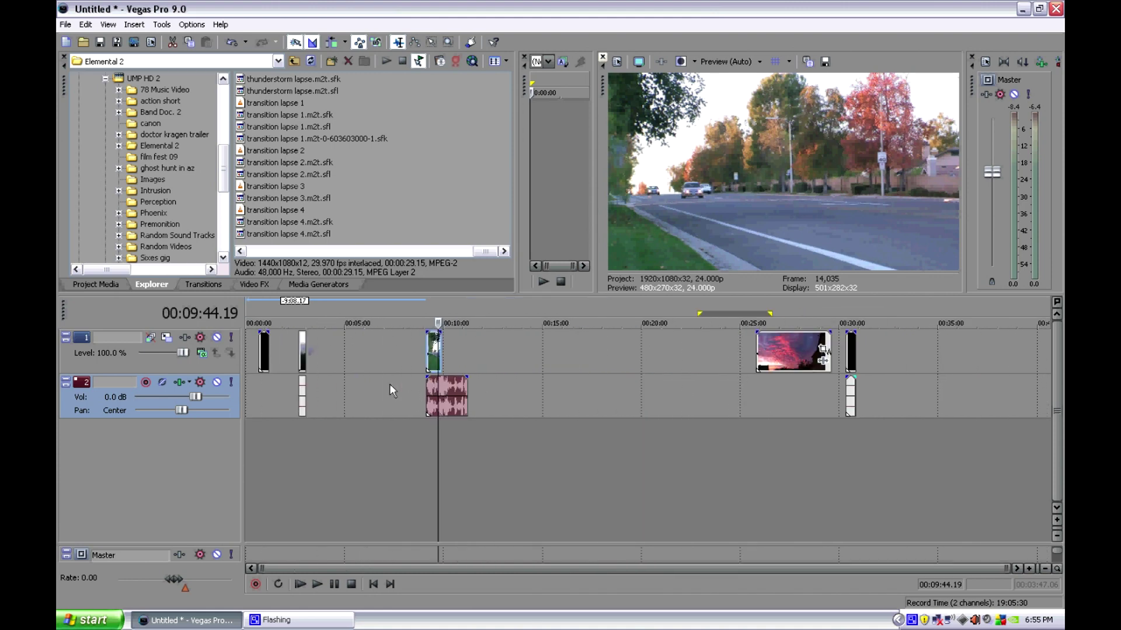
left_click_drag(264, 345, 391, 357)
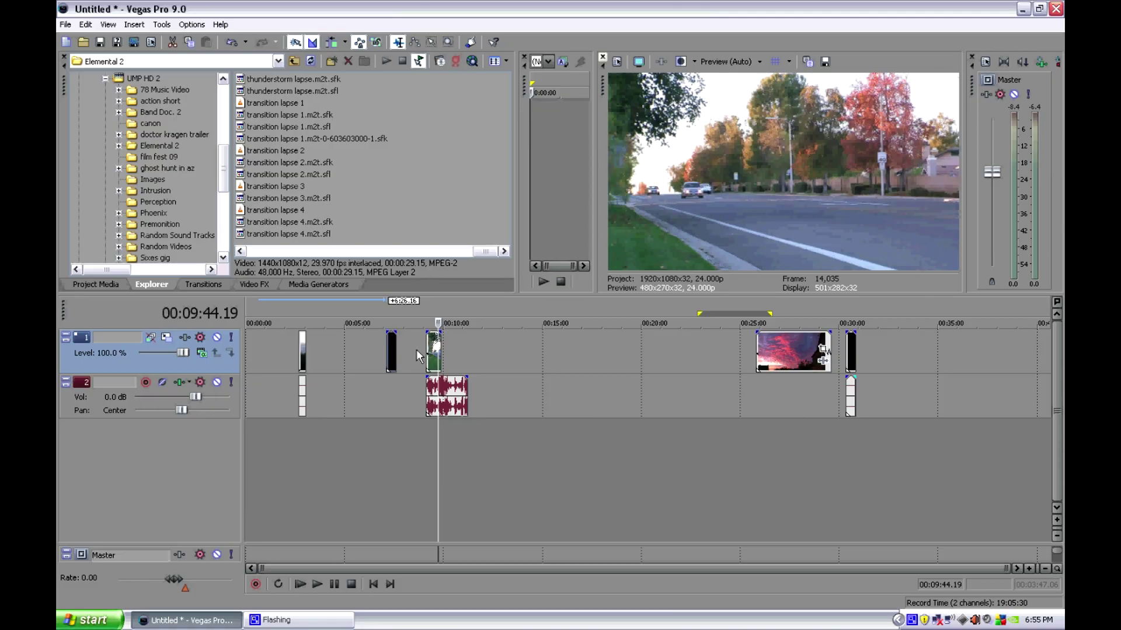
With the Selection tool, marquee-select the road clip and its audio and move them to 00:00
key("d")
key("d")
left_click_drag(403, 340, 257, 357)
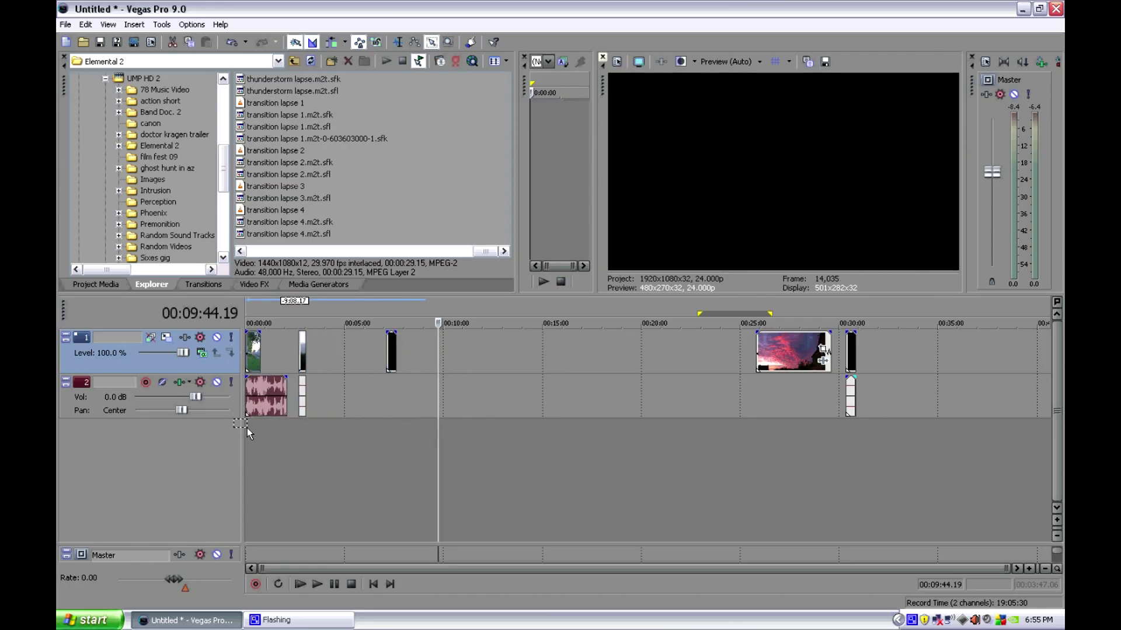
left_click_drag(252, 418, 265, 427)
scroll(265, 427, "up", 2)
scroll(357, 440, "up", 8)
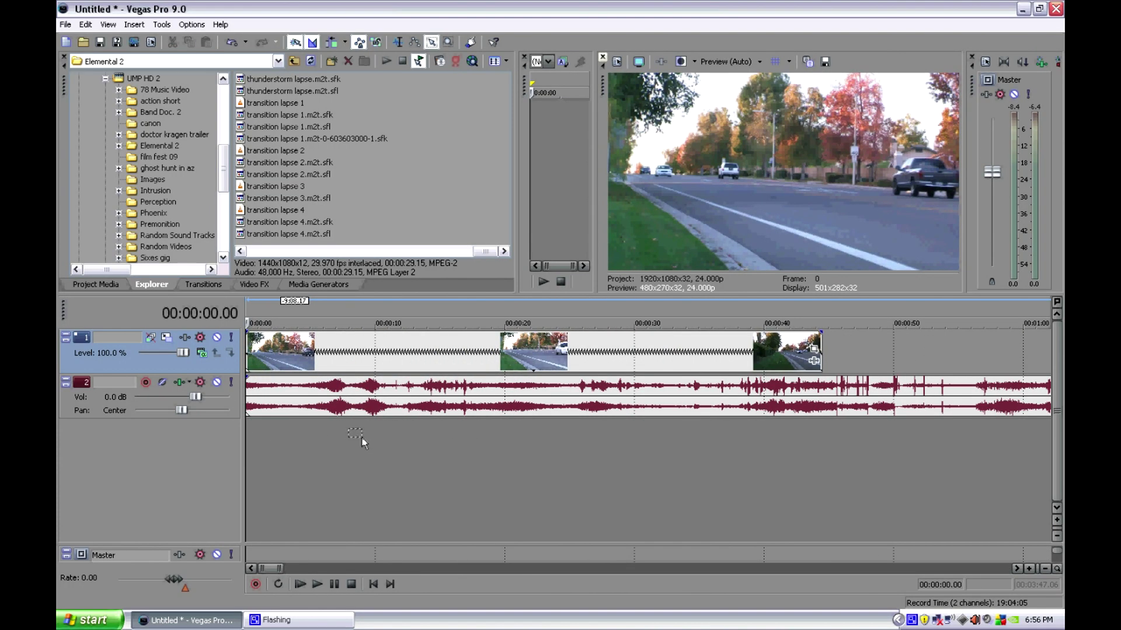
Preview the end of the road clip and return to the Normal editing tool
left_click(829, 346)
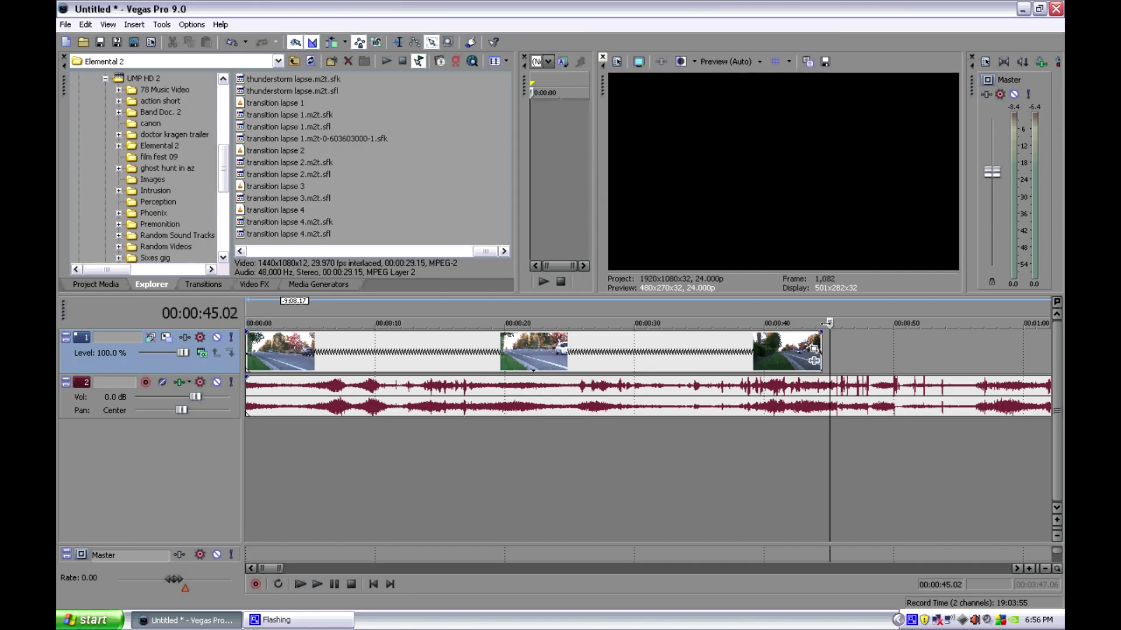
left_click(826, 323)
key("space")
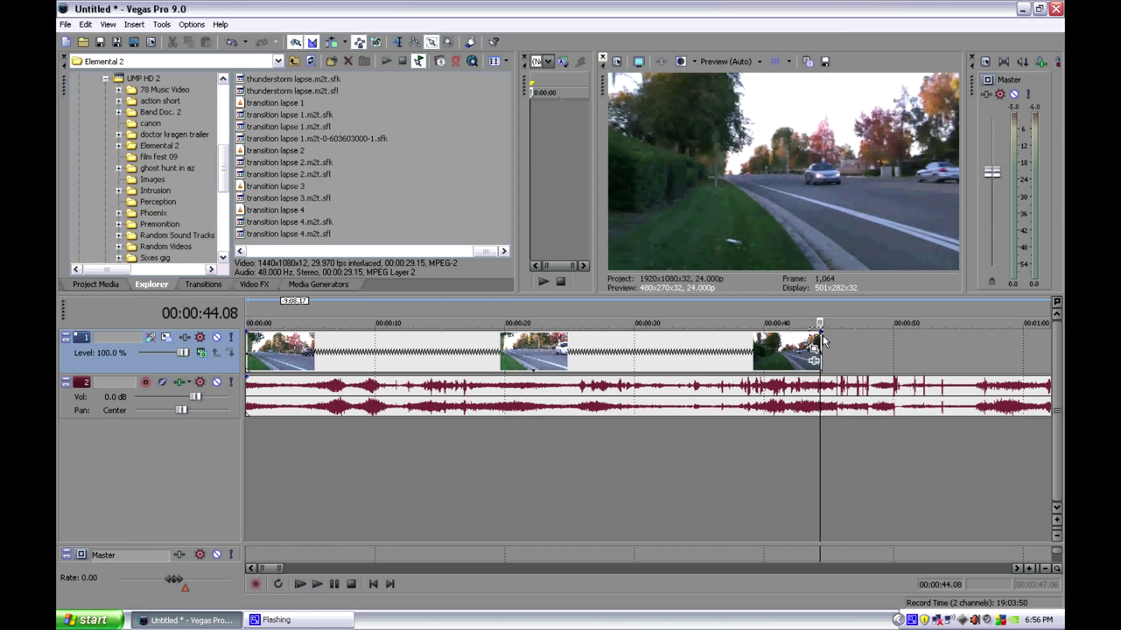
left_click(820, 341)
key("d")
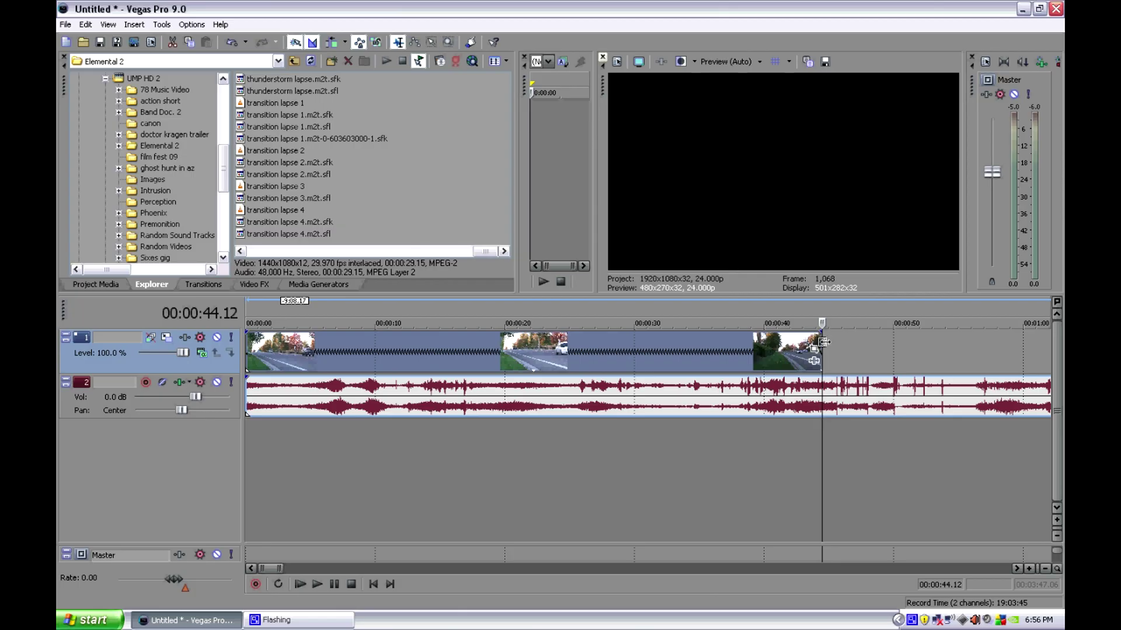
key("d")
Time-stretch the road audio event to a new length of 00:00:44.12 so it ends with the video
scroll(584, 432, "down", 2)
left_click(581, 405)
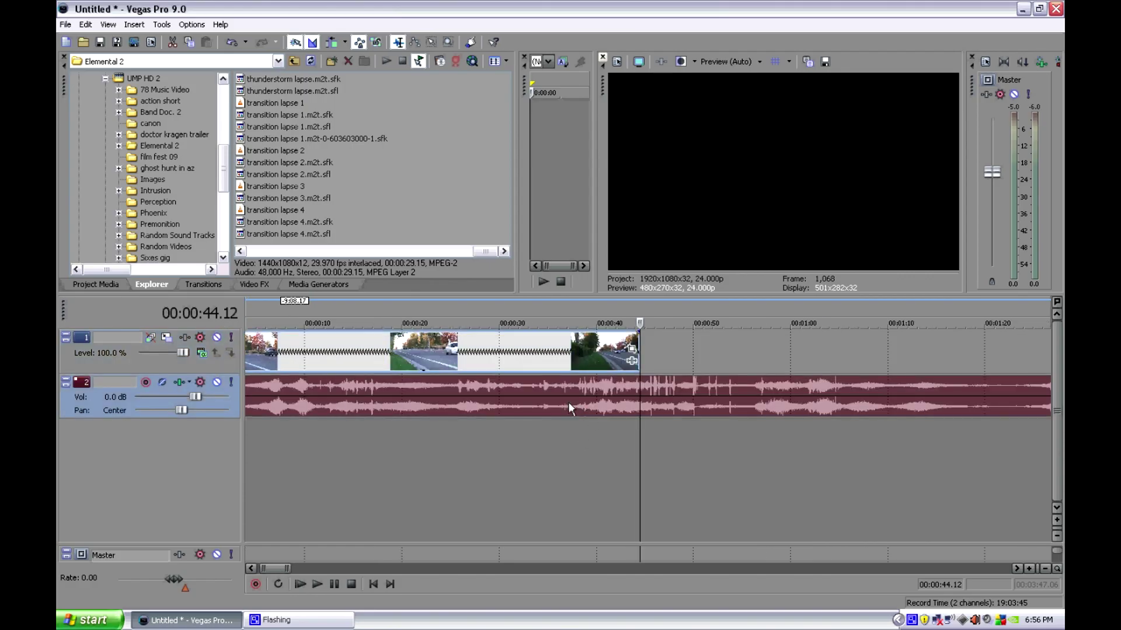
right_click(580, 406)
left_click(635, 397)
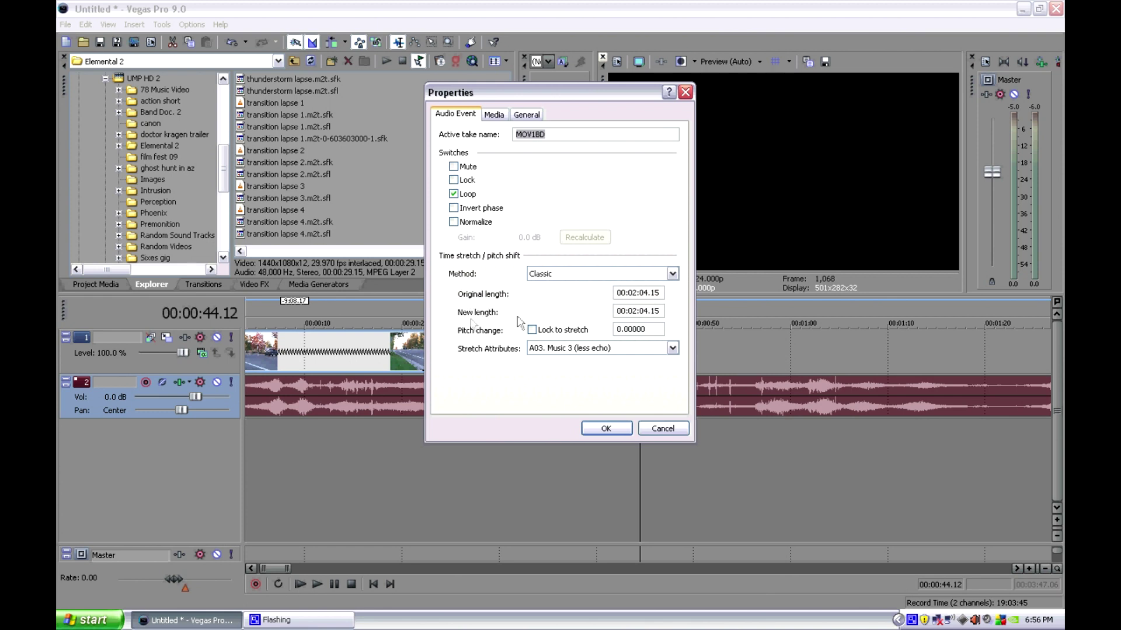
left_click(635, 311)
left_click(606, 430)
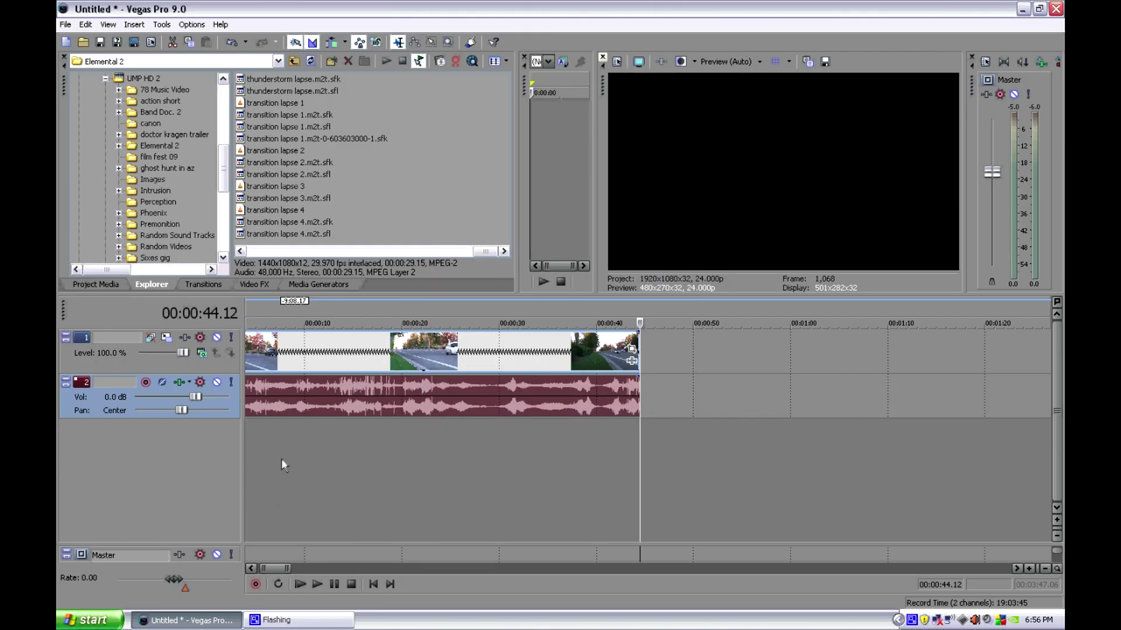
left_click(282, 461)
Preview the sped-up road clip, then move the road clip and its audio later
key("space")
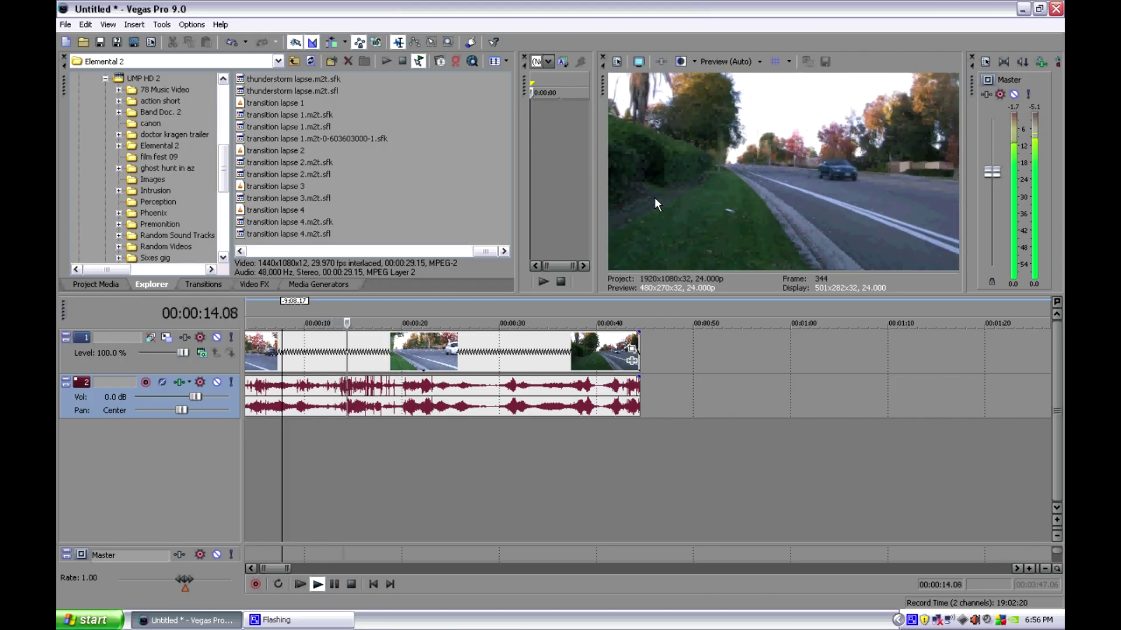
key("space")
left_click_drag(414, 354, 742, 355)
scroll(719, 431, "down", 5)
left_click_drag(324, 359, 698, 359)
scroll(695, 360, "down", 4)
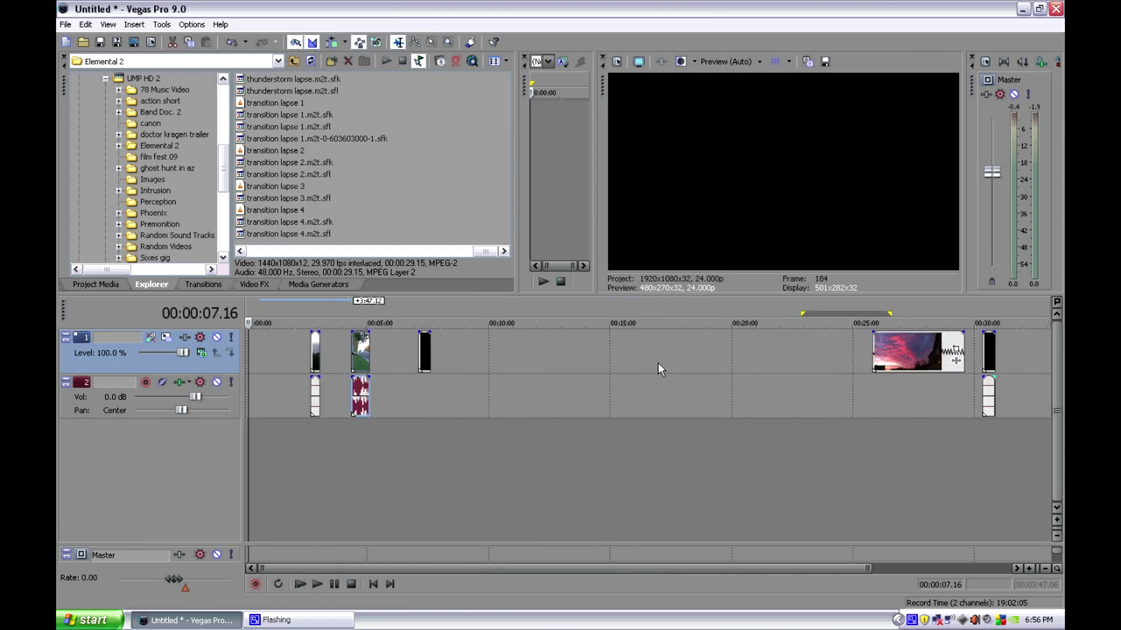
Move the sunset clip earlier and place the black clip right after it
left_click_drag(900, 366, 515, 353)
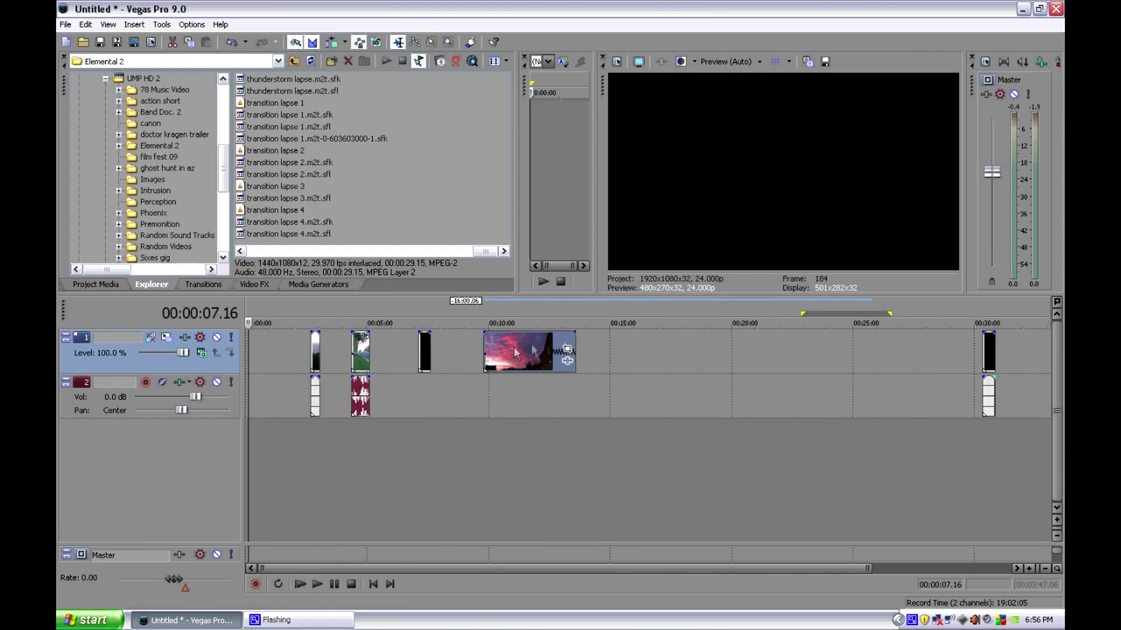
left_click_drag(987, 354, 454, 355)
left_click(433, 381)
scroll(424, 392, "up", 4)
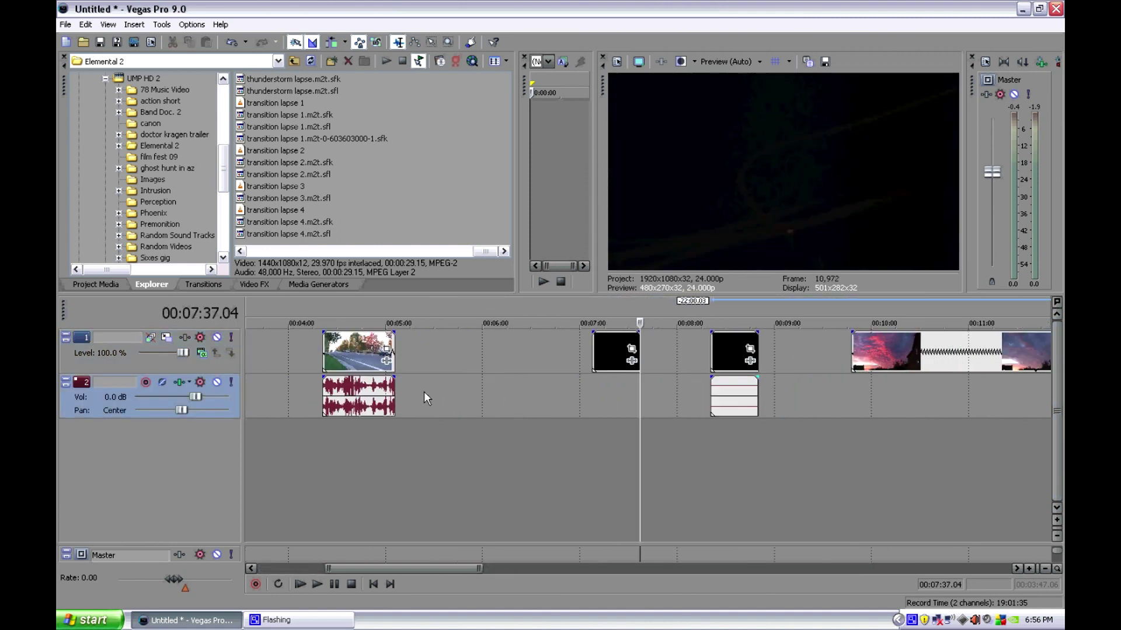
scroll(424, 391, "down", 3)
Shift the road clip slightly later and place the white clip next to it
left_click_drag(421, 349, 485, 350)
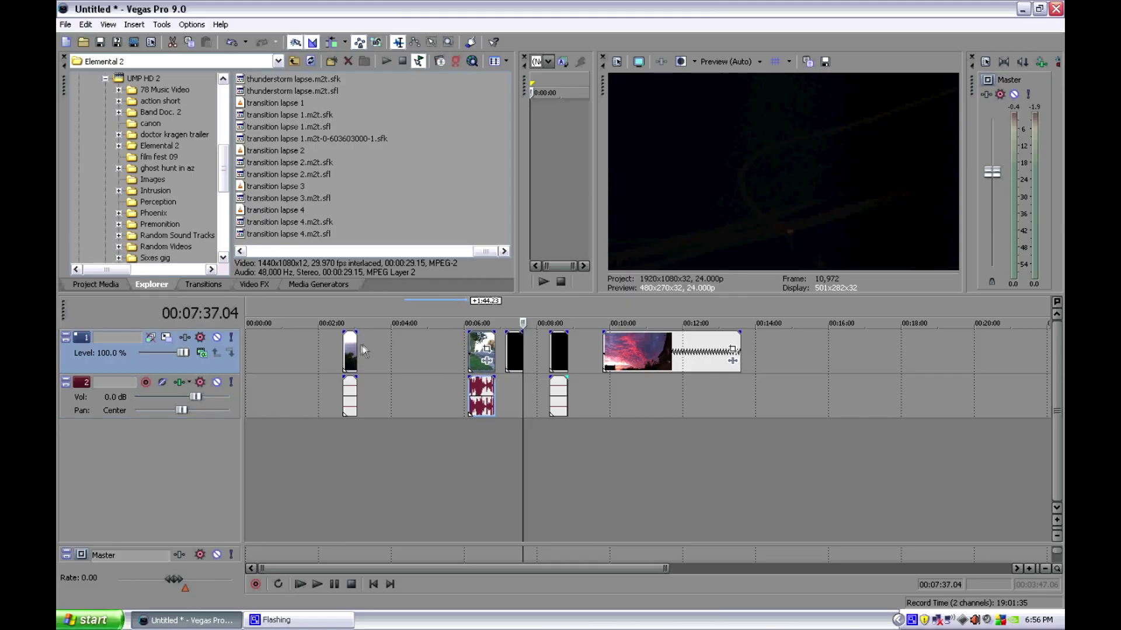
left_click_drag(350, 356, 451, 357)
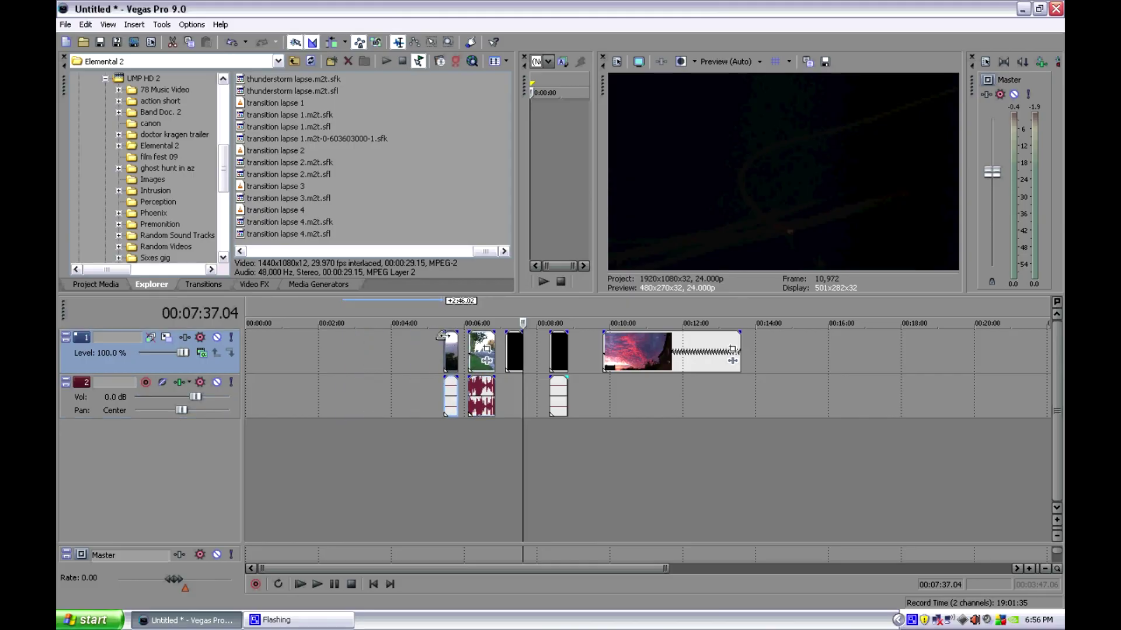
left_click(513, 396)
scroll(515, 398, "up", 3)
scroll(518, 400, "down", 2)
scroll(521, 400, "down", 1)
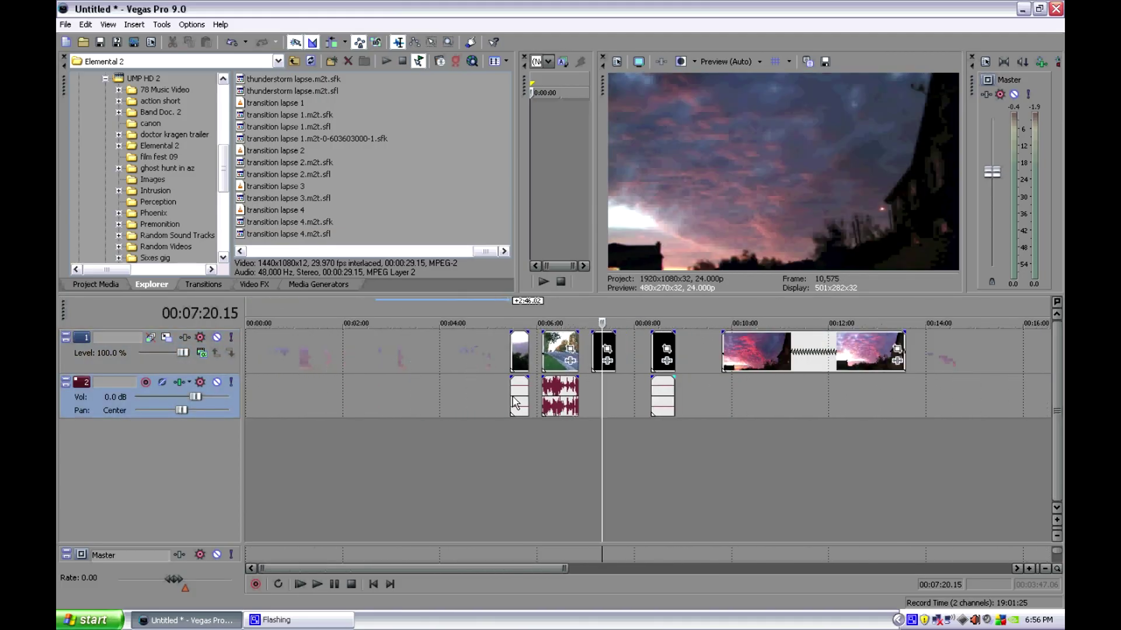